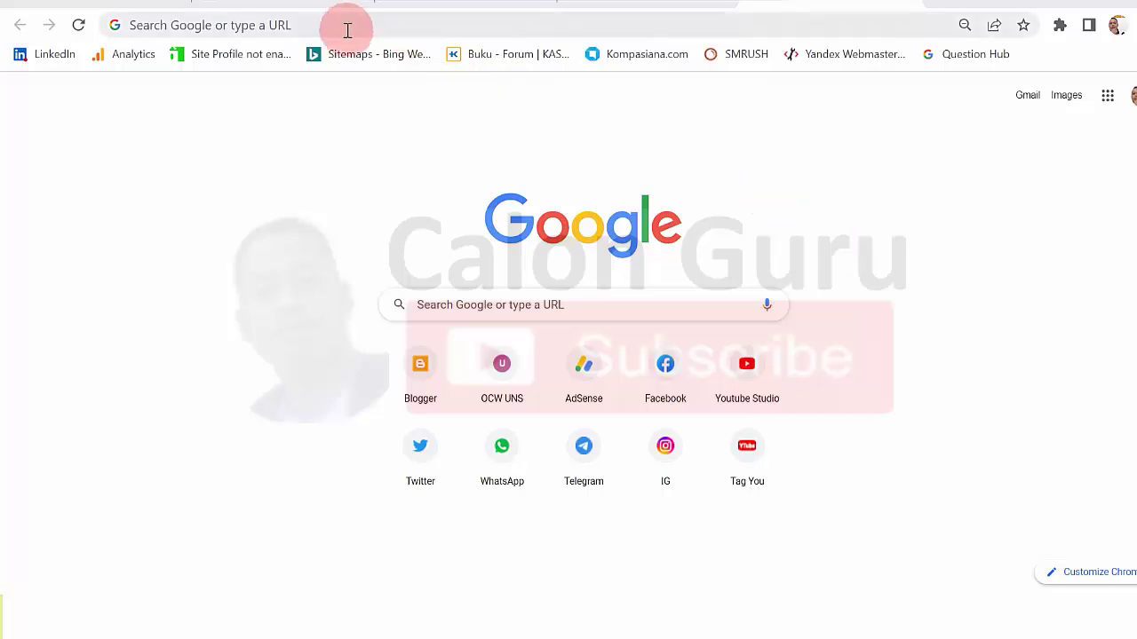
# Open the GTK program services portal at gtk.belajar.kemdikbud.go.id.
pyautogui.click(347, 30)
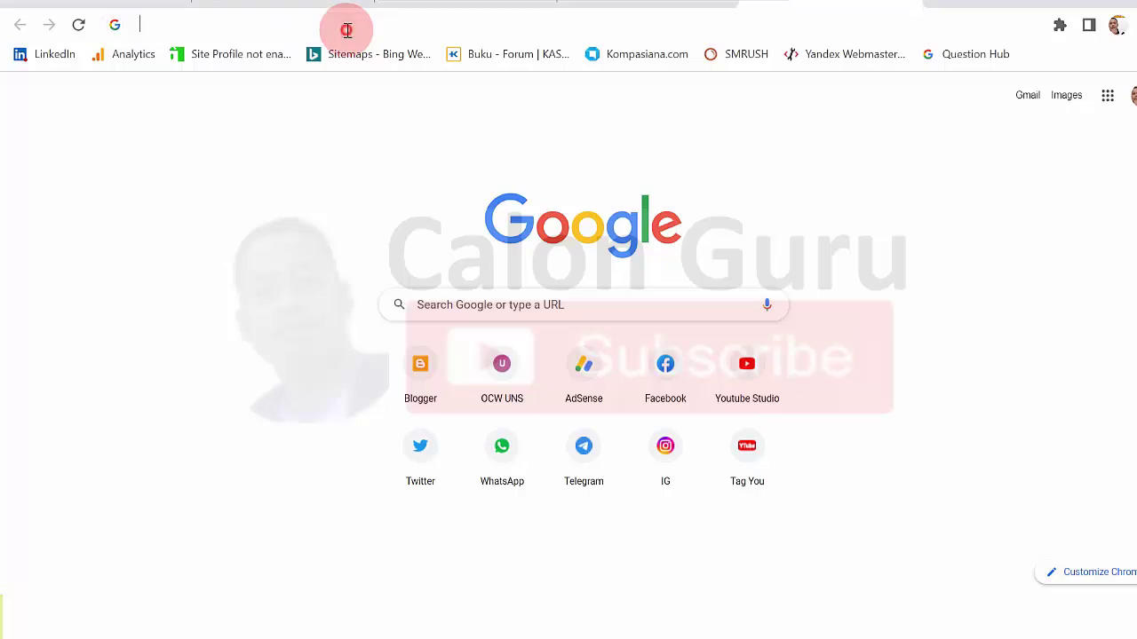
pyautogui.write('g')
pyautogui.press('End')
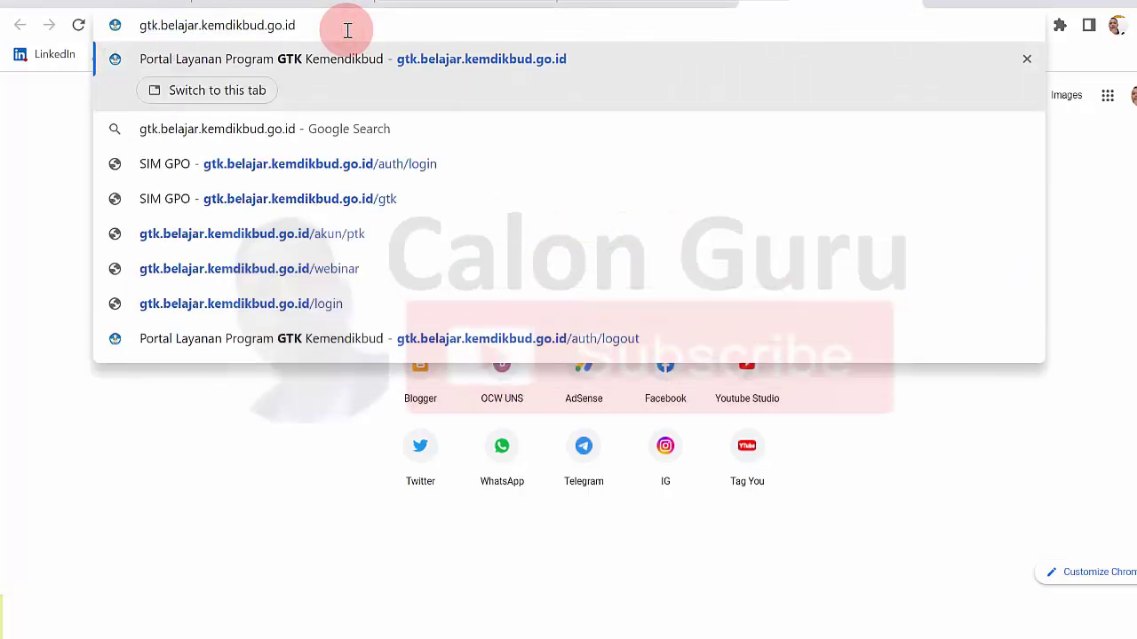
pyautogui.press('Return')
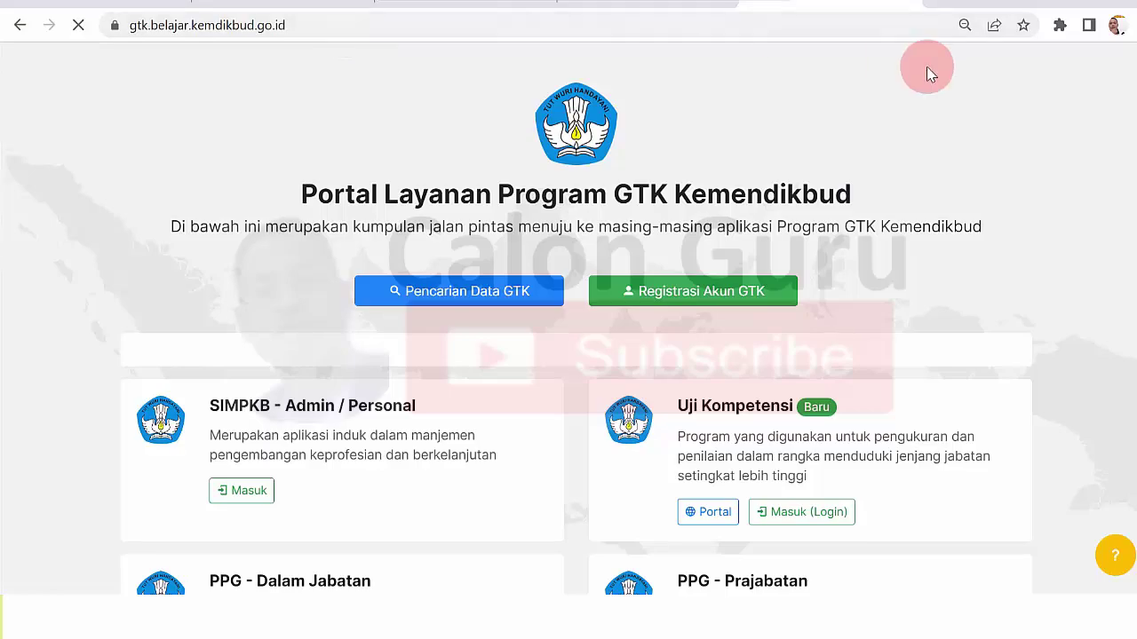
# Go to the PPG - Dalam Jabatan login from the portal and sign in with the prefilled e-mail and password.
pyautogui.scroll(-5, 576, 316)
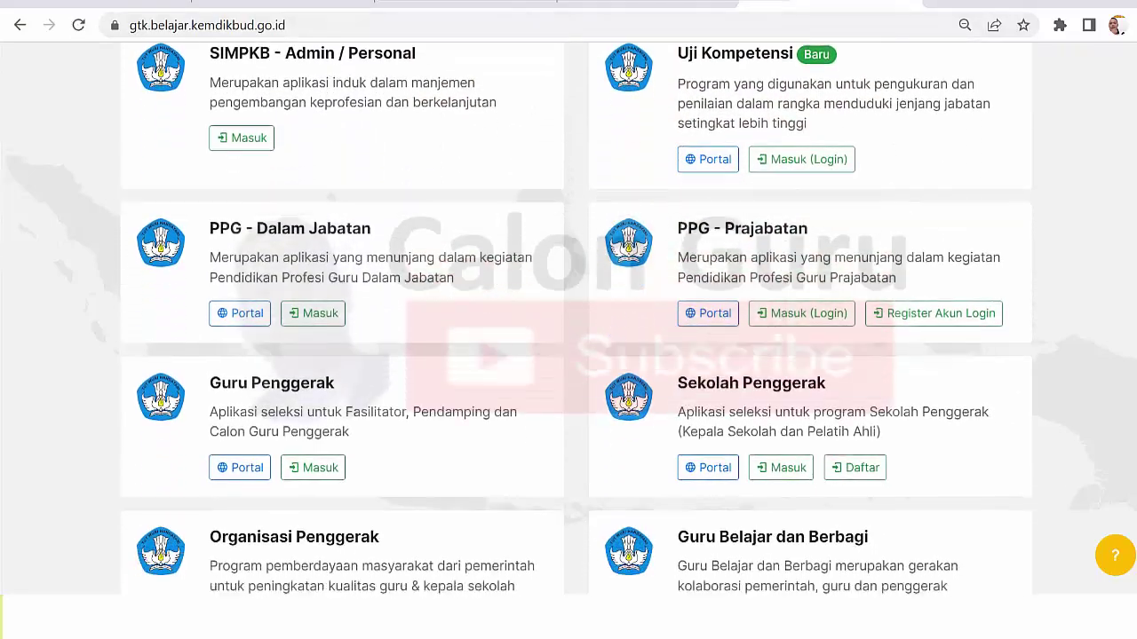
pyautogui.scroll(5, 576, 316)
pyautogui.scroll(-5, 577, 316)
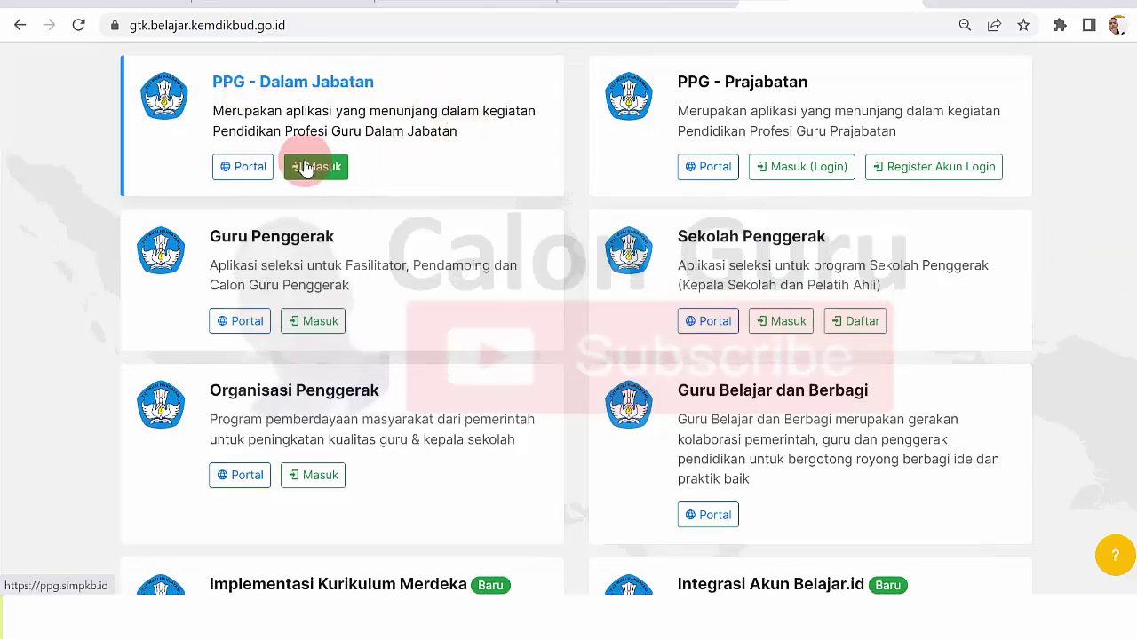
pyautogui.click(662, 64)
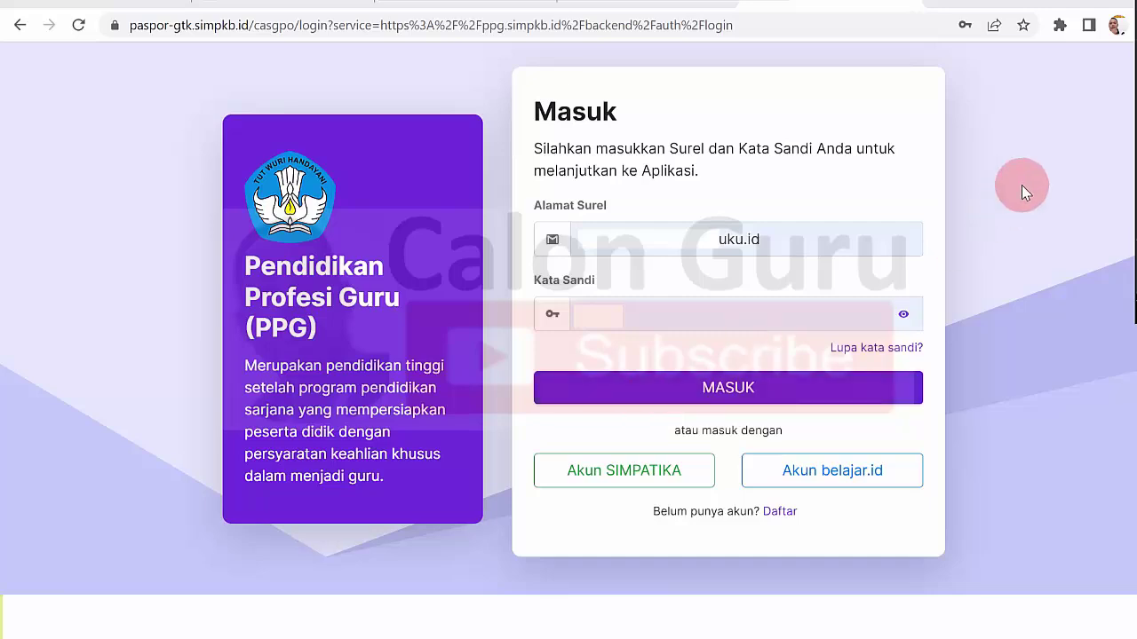
pyautogui.click(742, 388)
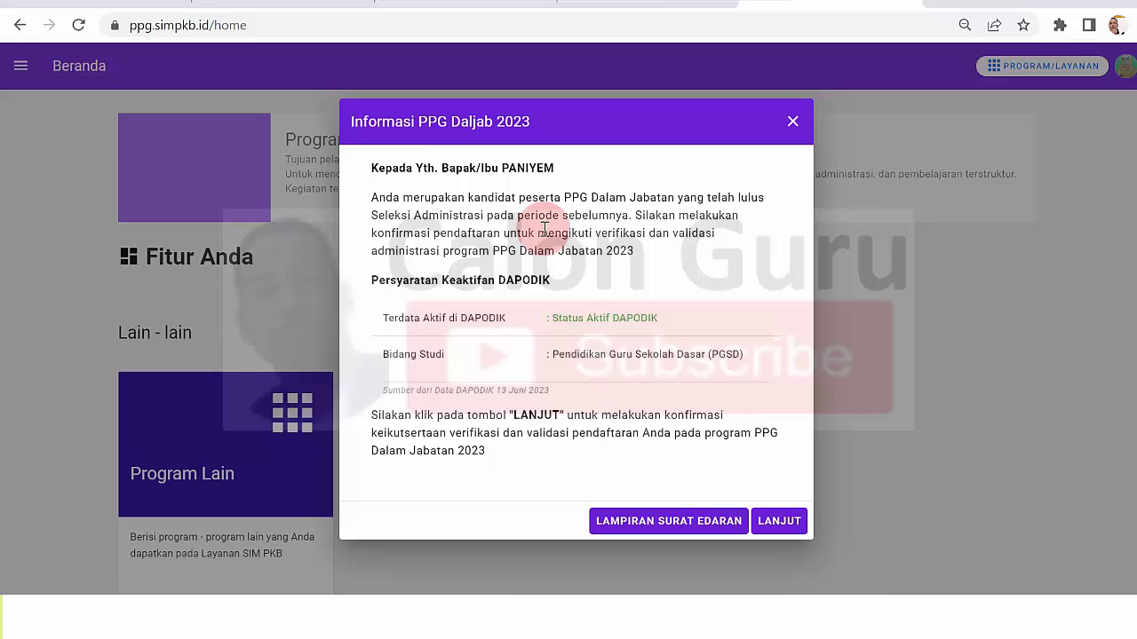
# Read the Informasi PPG Daljab 2023 notice, covering the candidate statement, the DAPODIK activity status and the Bidang Studi.
pyautogui.doubleClick(358, 121)
pyautogui.moveTo(437, 124); pyautogui.dragTo(533, 122)
pyautogui.click(457, 166)
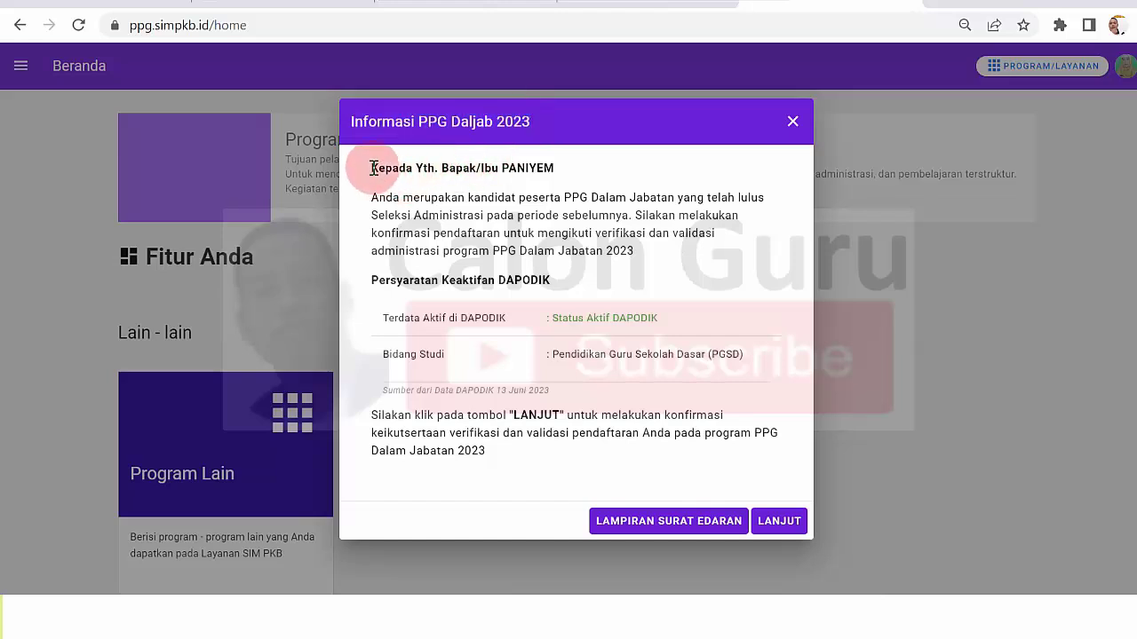
pyautogui.moveTo(373, 168); pyautogui.dragTo(548, 168)
pyautogui.click(374, 195)
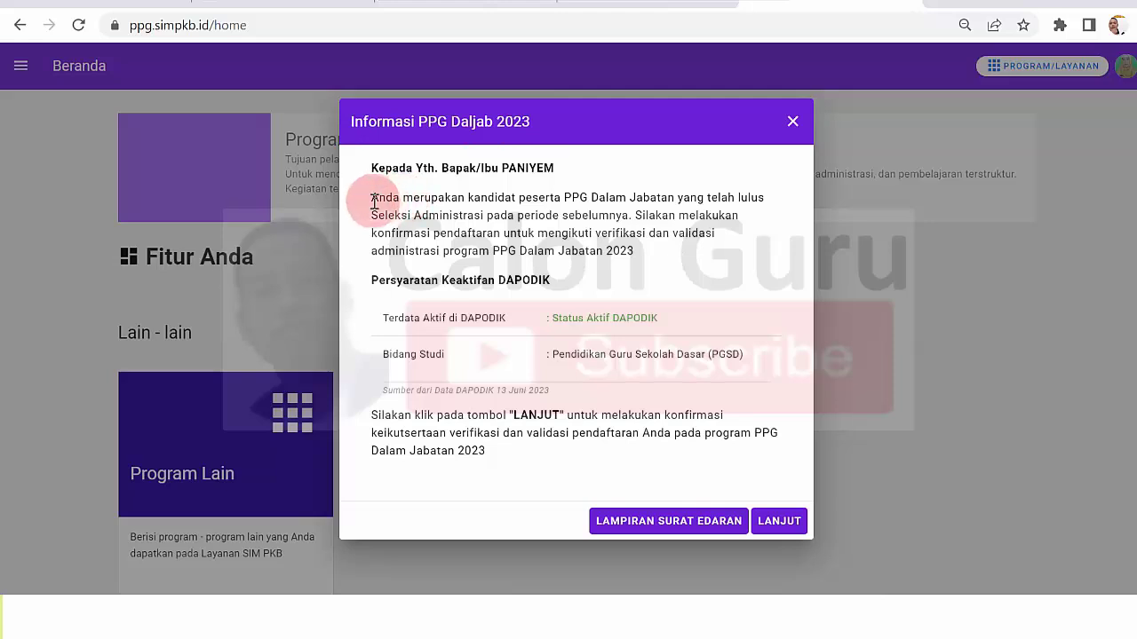
pyautogui.moveTo(374, 199); pyautogui.dragTo(719, 238)
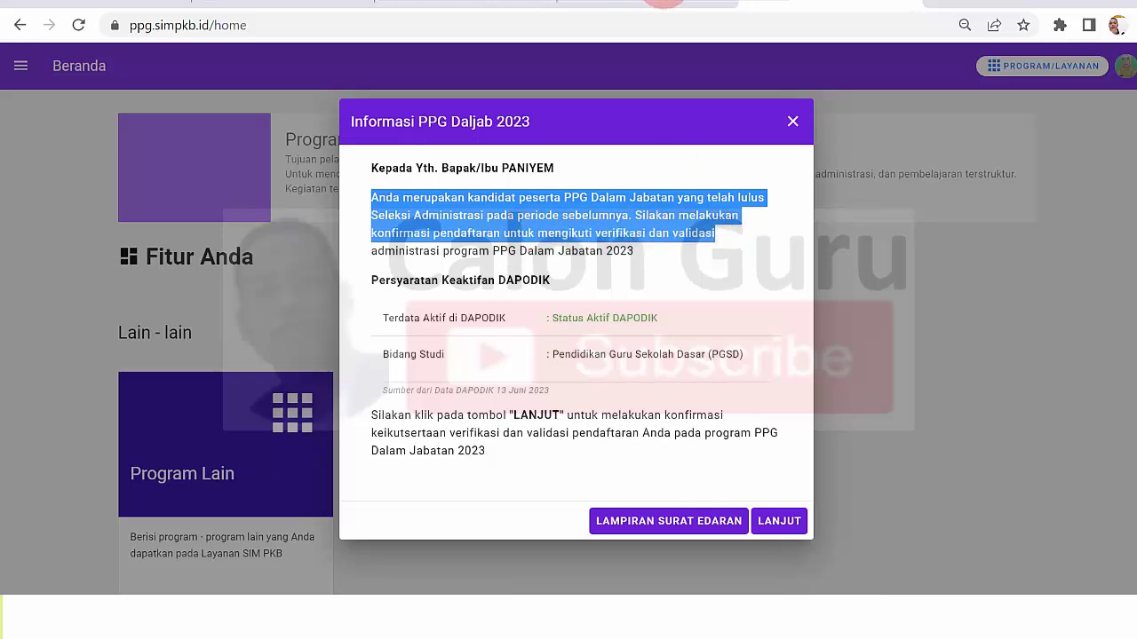
pyautogui.click(666, 2)
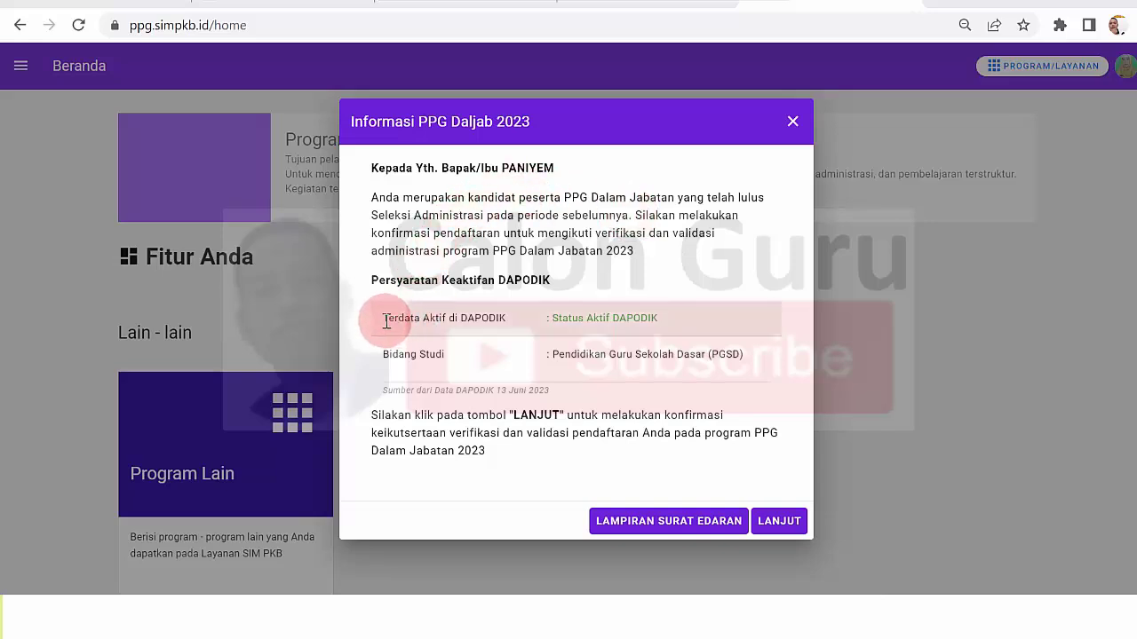
pyautogui.moveTo(386, 321); pyautogui.dragTo(419, 320)
pyautogui.click(548, 229)
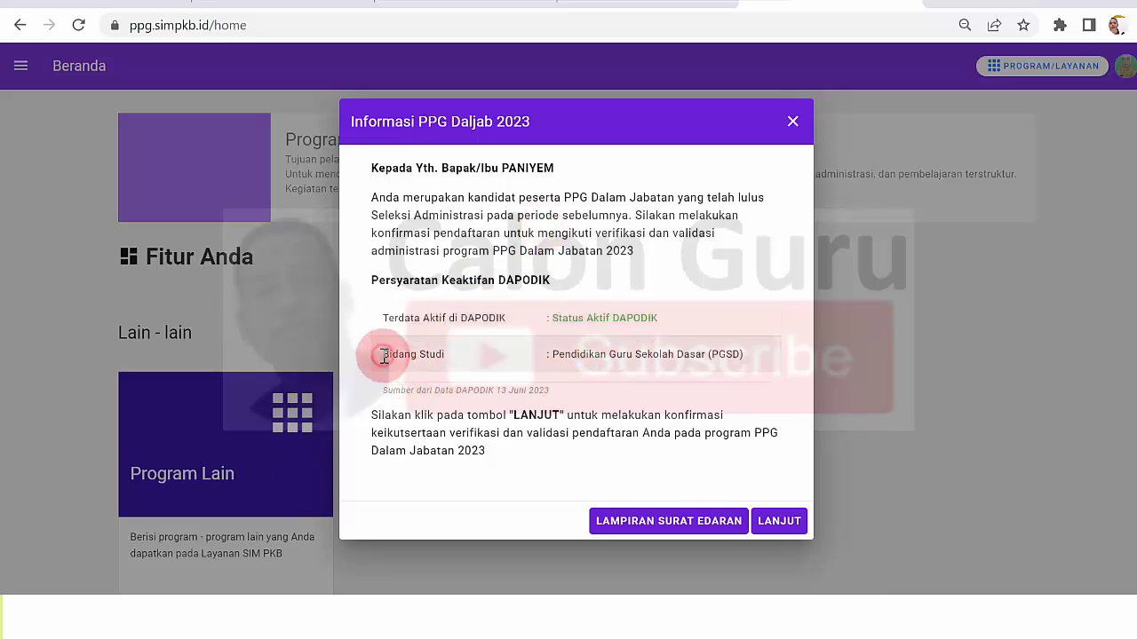
pyautogui.moveTo(384, 357); pyautogui.dragTo(808, 351)
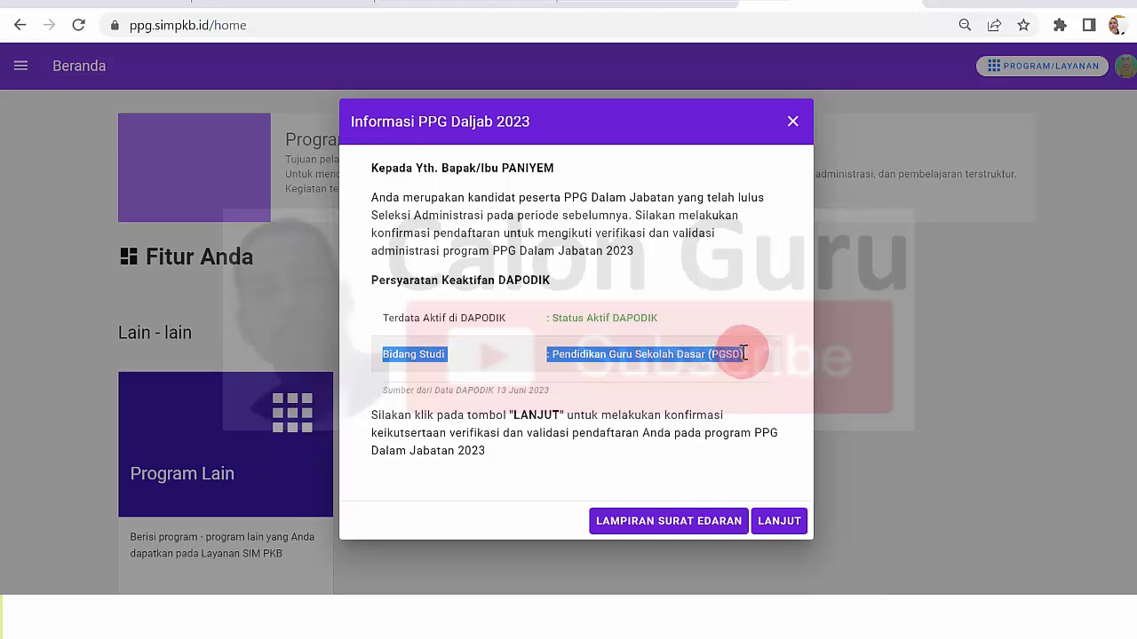
pyautogui.click(610, 244)
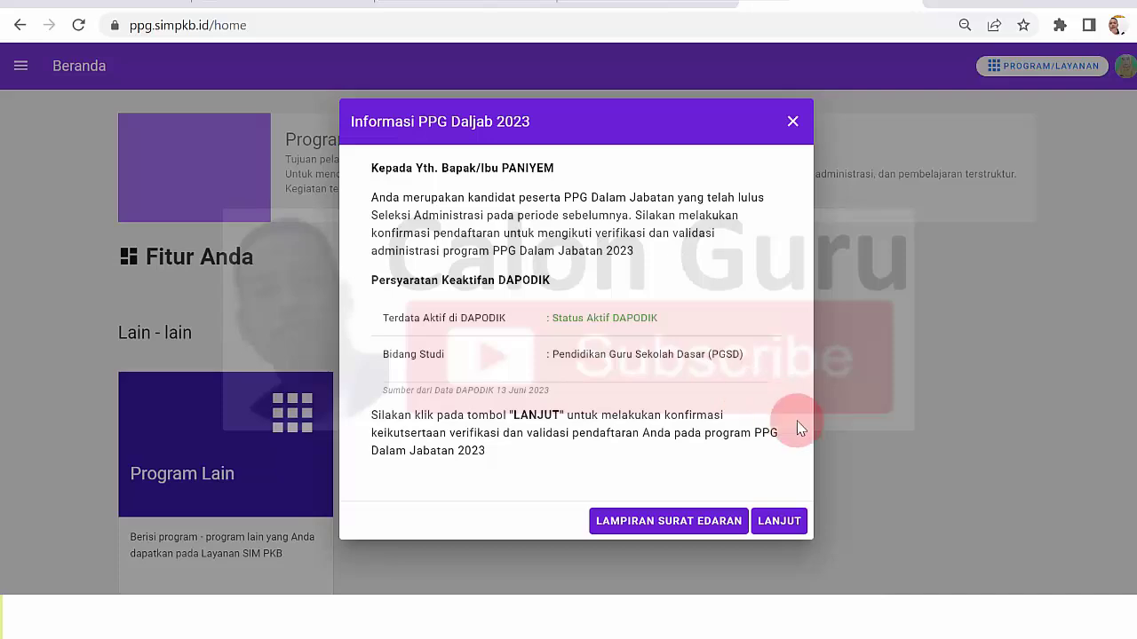
# Continue past the notice and choose to change the Bidang Studi PPG instead of confirming the registration.
pyautogui.click(775, 533)
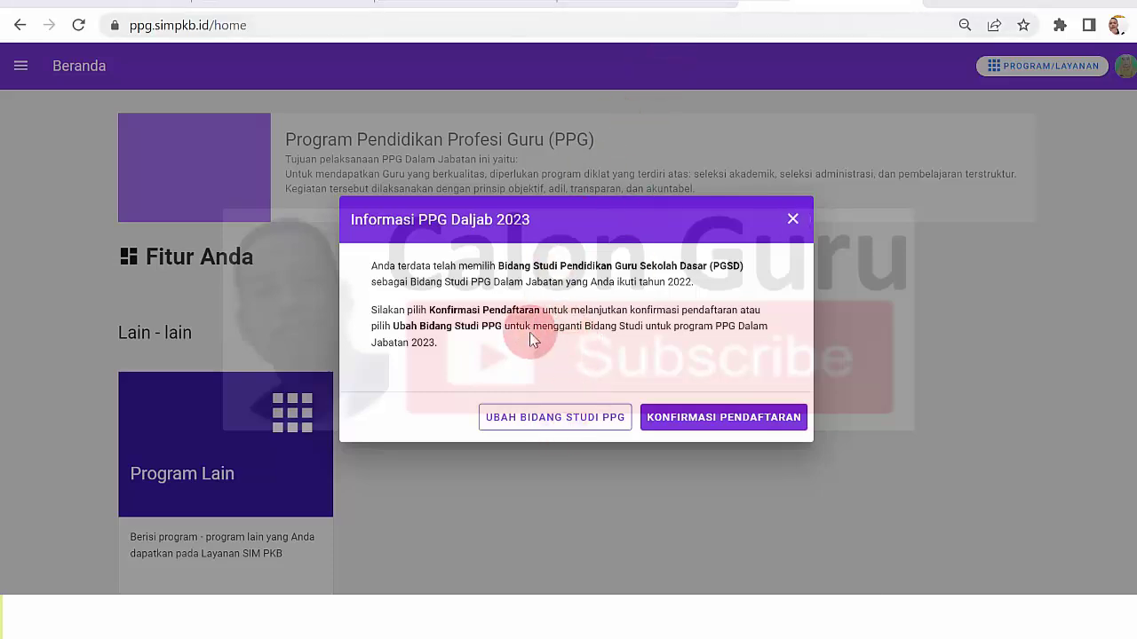
pyautogui.click(542, 421)
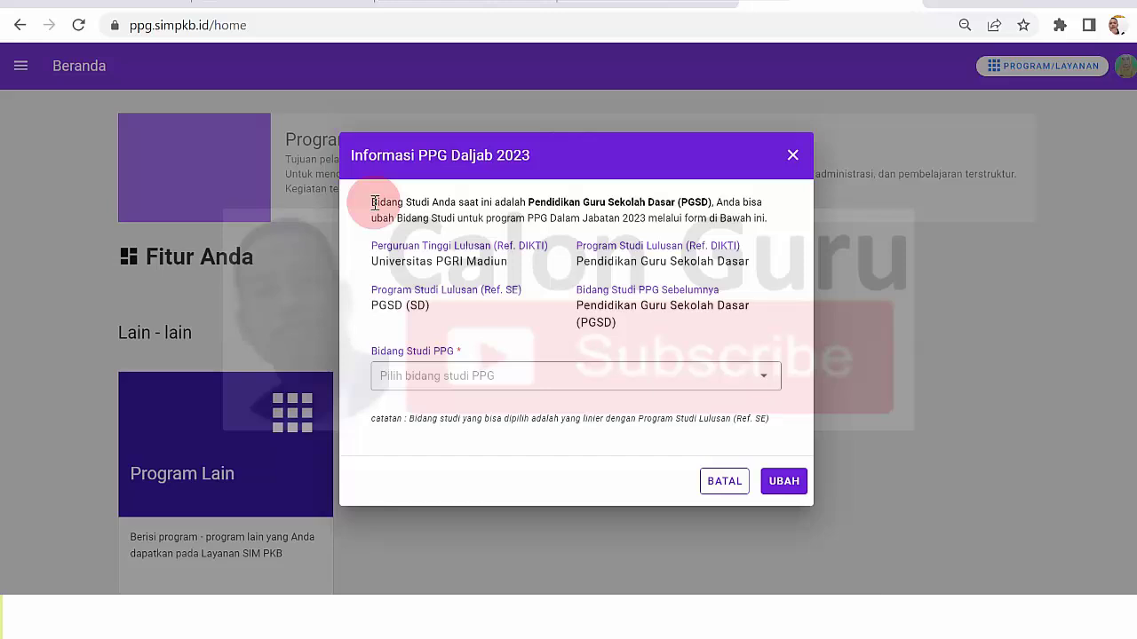
# Examine the form's introduction, graduating university, Program Studi Lulusan (Ref. SE) and previous Bidang Studi PPG.
pyautogui.moveTo(374, 203); pyautogui.dragTo(800, 223)
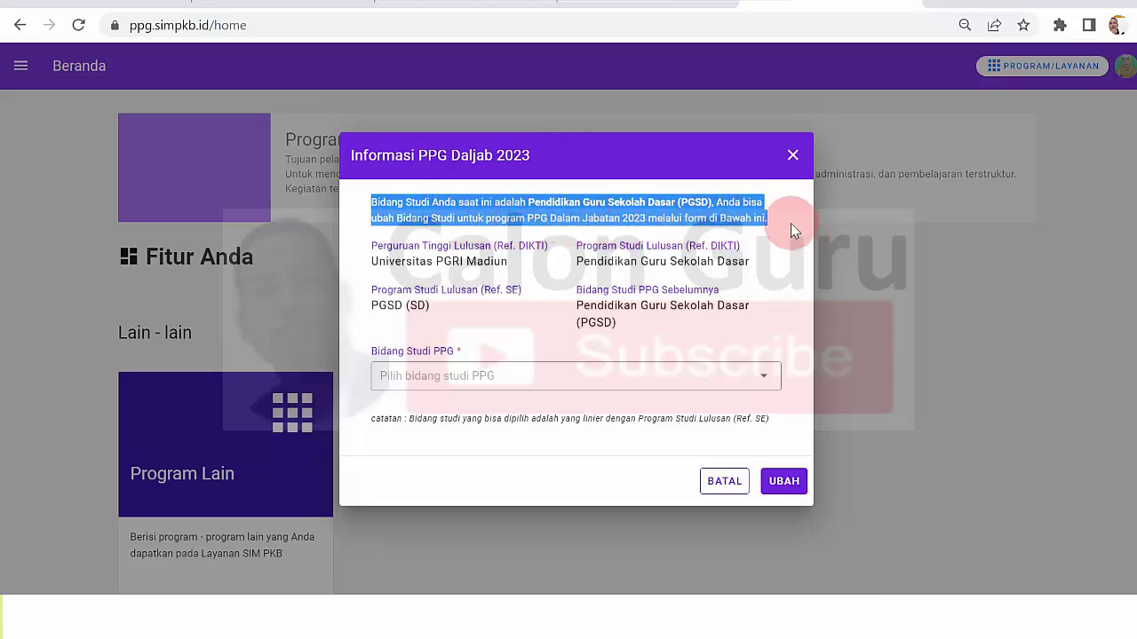
pyautogui.click(790, 223)
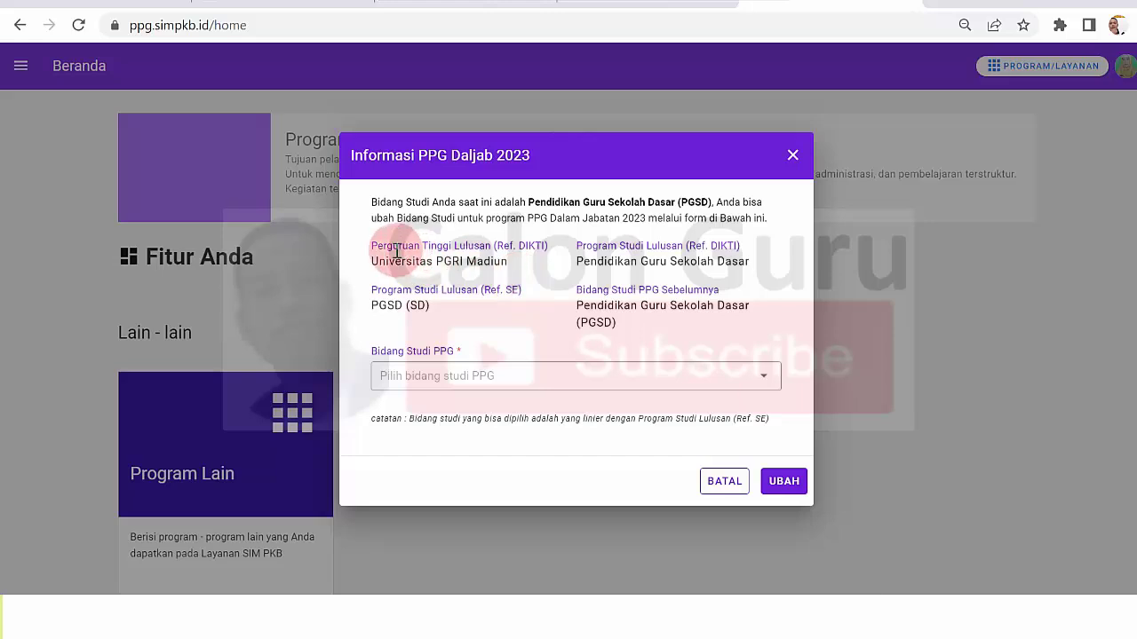
pyautogui.moveTo(386, 248); pyautogui.dragTo(537, 248)
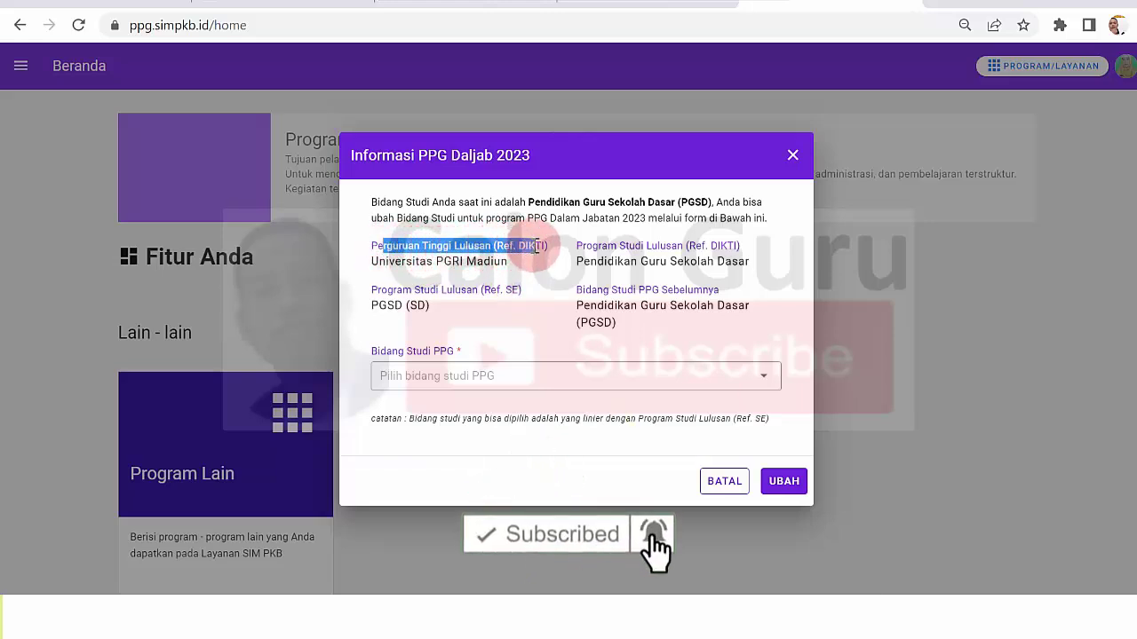
pyautogui.click(454, 266)
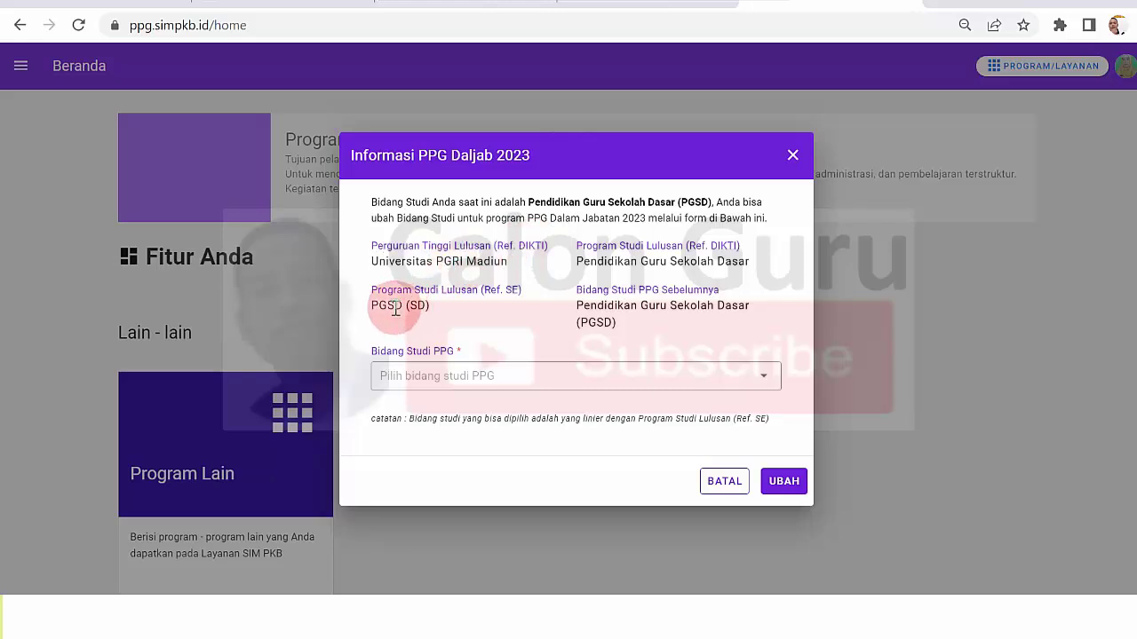
pyautogui.moveTo(395, 309); pyautogui.dragTo(408, 307)
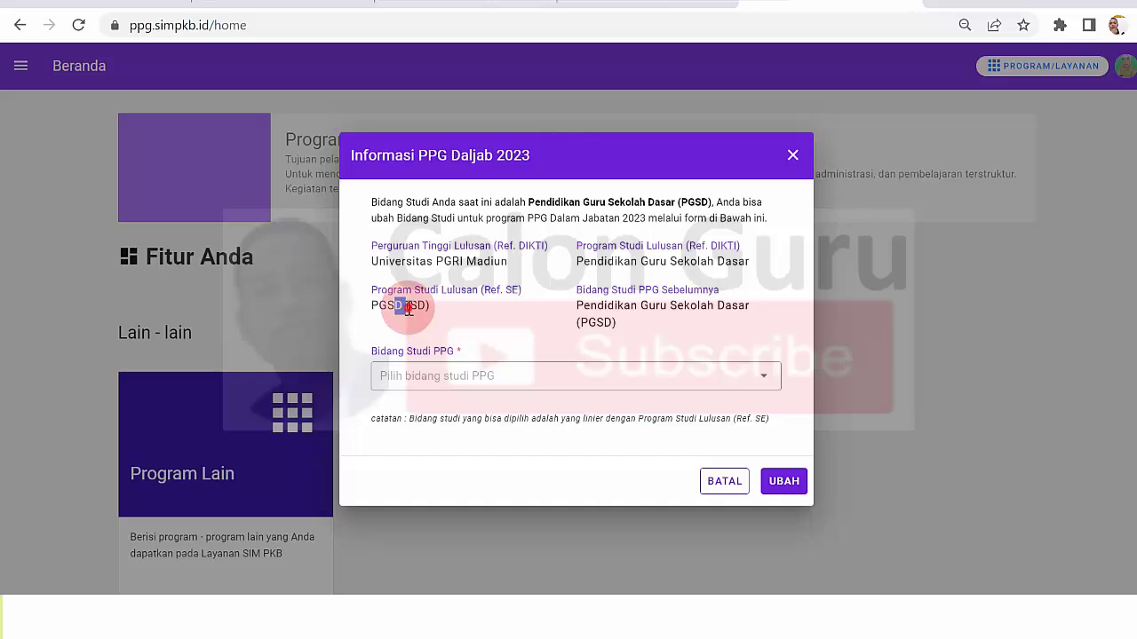
pyautogui.click(409, 307)
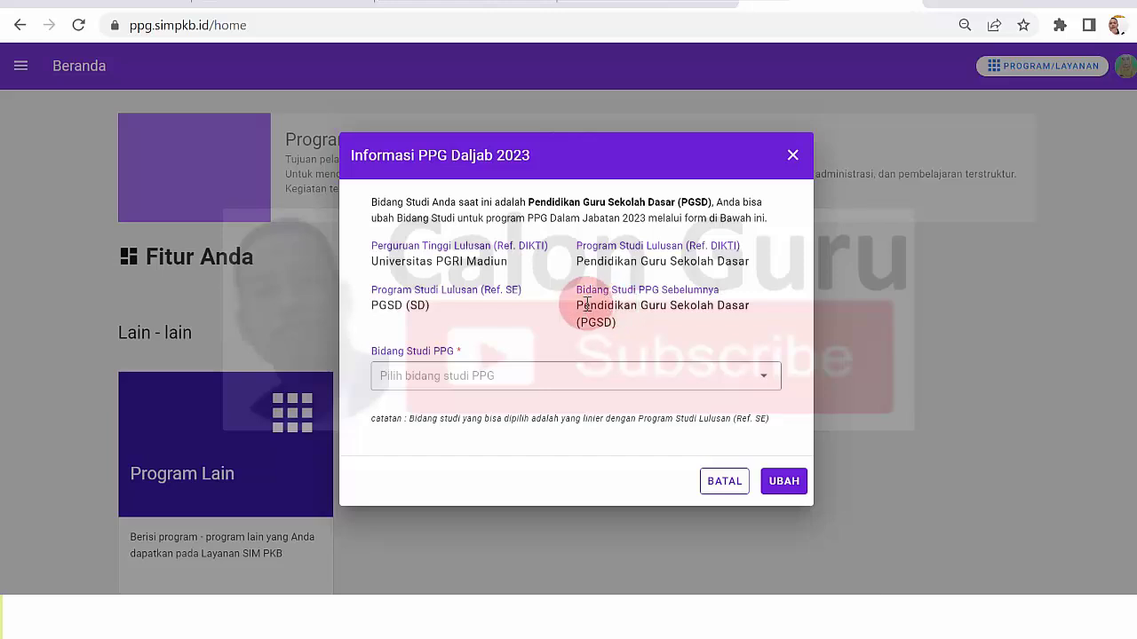
pyautogui.moveTo(575, 304); pyautogui.dragTo(734, 316)
pyautogui.click(735, 319)
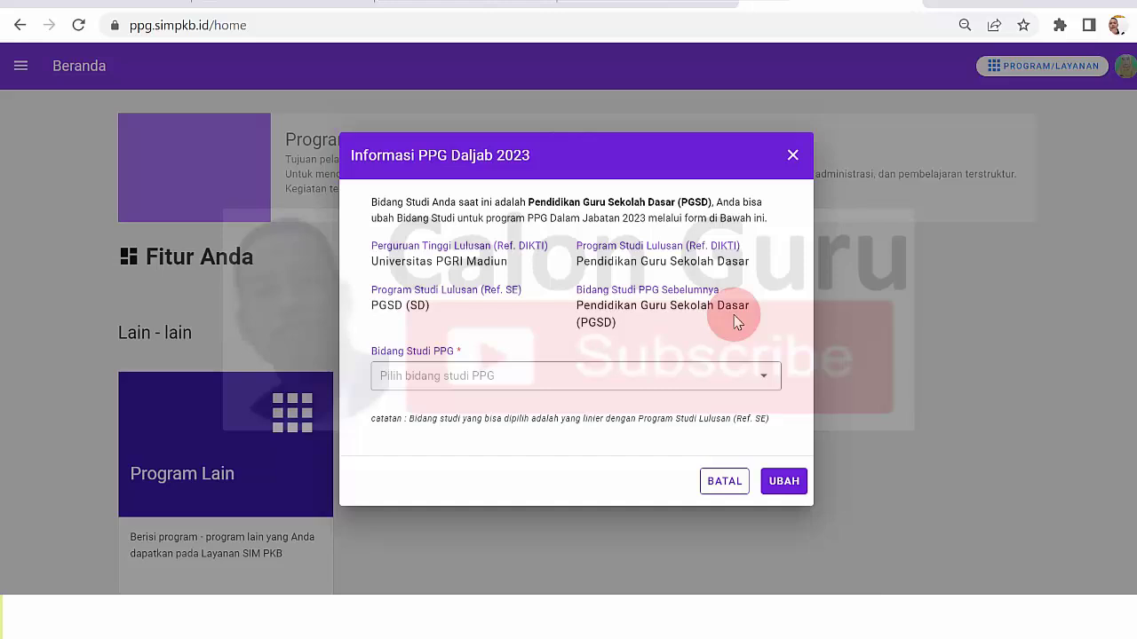
# Check the Bidang Studi PPG options and read the linearity note against the Program Studi Lulusan (Ref. SE) and previous field.
pyautogui.click(650, 376)
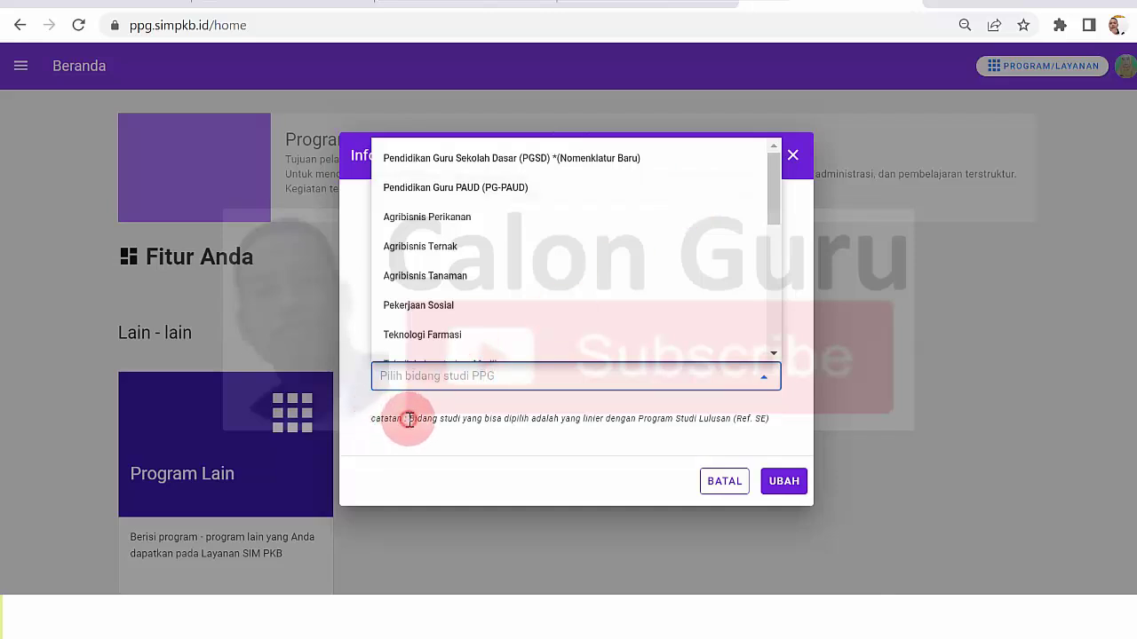
pyautogui.moveTo(408, 417); pyautogui.dragTo(728, 417)
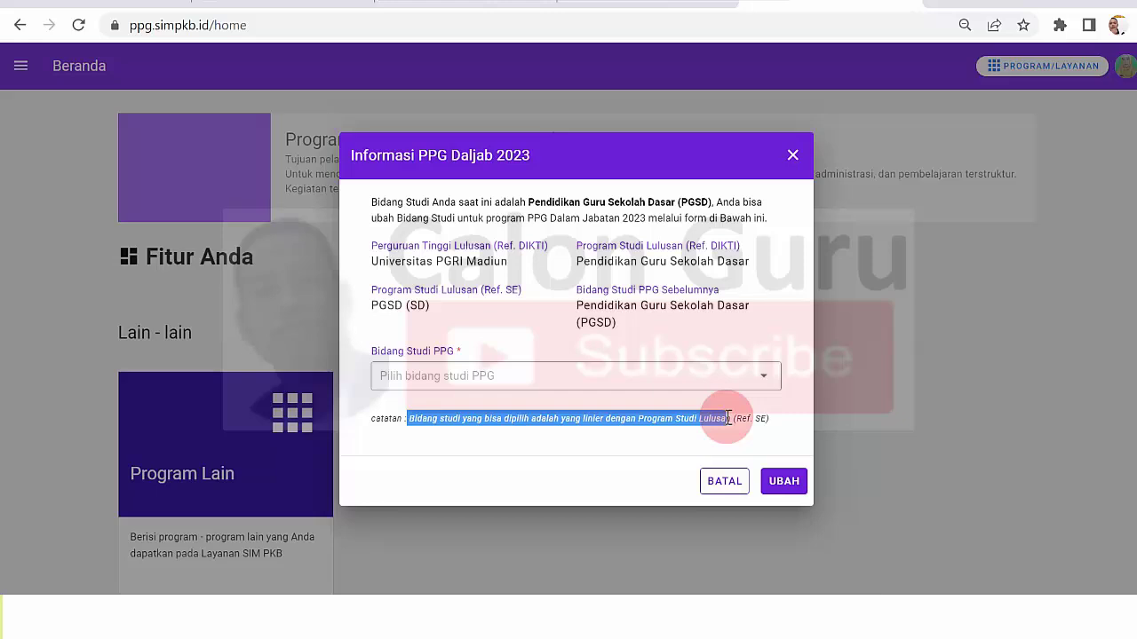
pyautogui.click(728, 417)
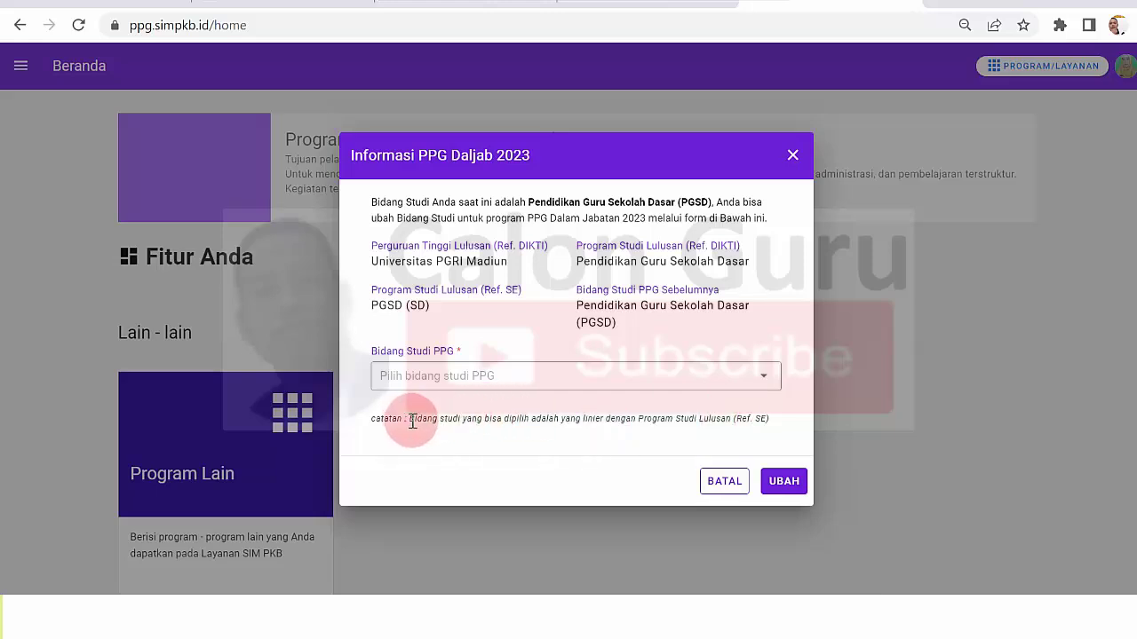
pyautogui.moveTo(411, 421); pyautogui.dragTo(768, 414)
pyautogui.click(768, 414)
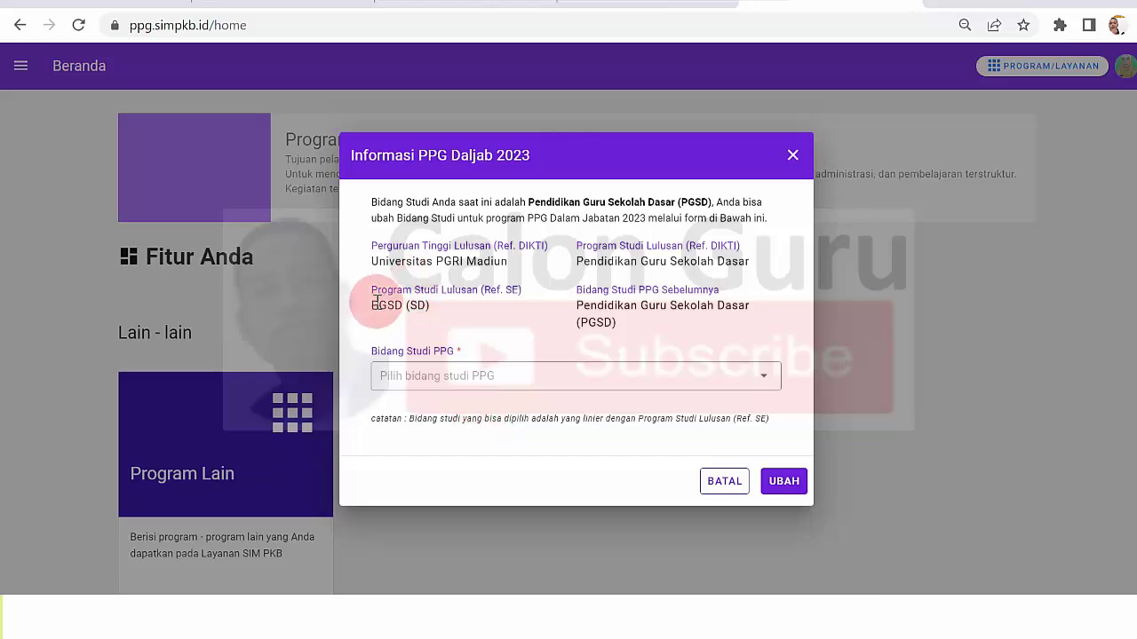
pyautogui.moveTo(393, 302); pyautogui.dragTo(432, 307)
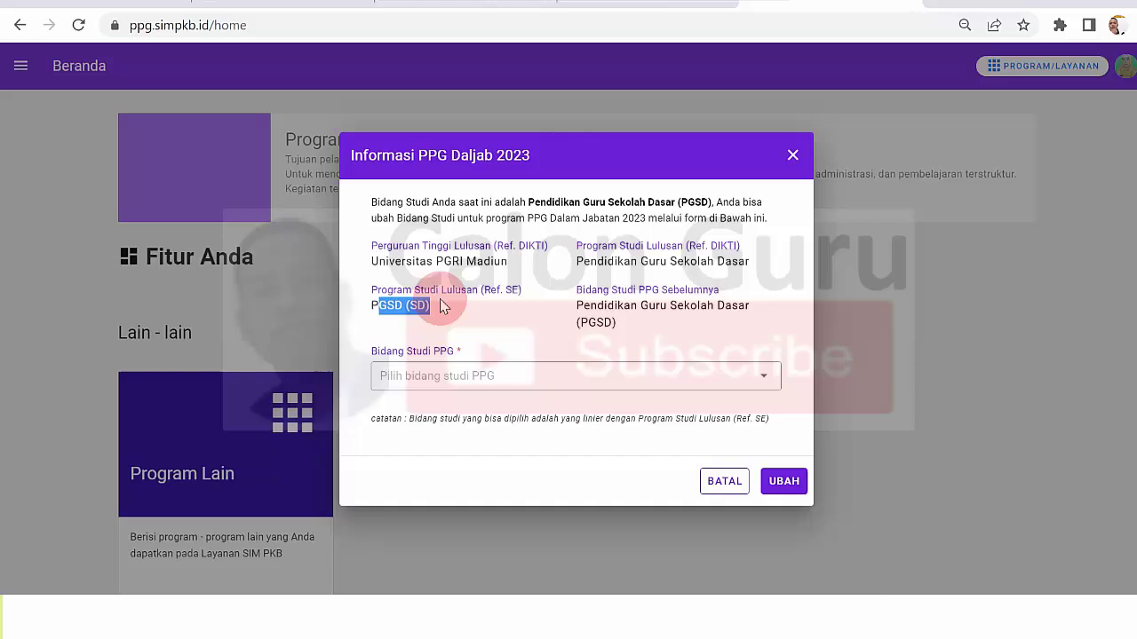
pyautogui.click(604, 311)
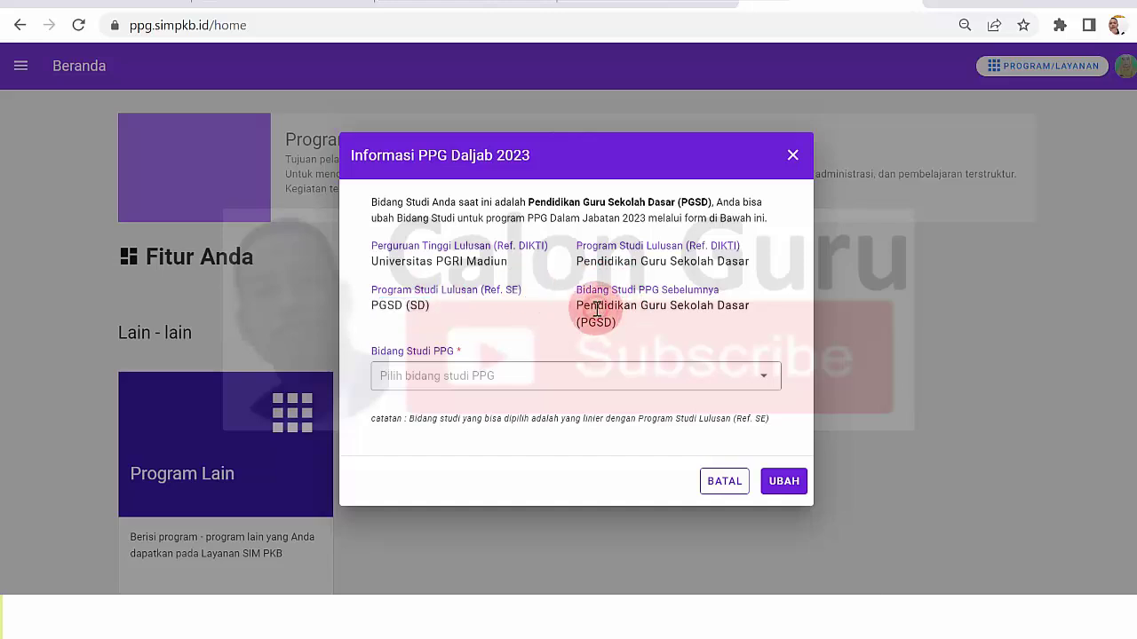
pyautogui.moveTo(596, 306); pyautogui.dragTo(667, 309)
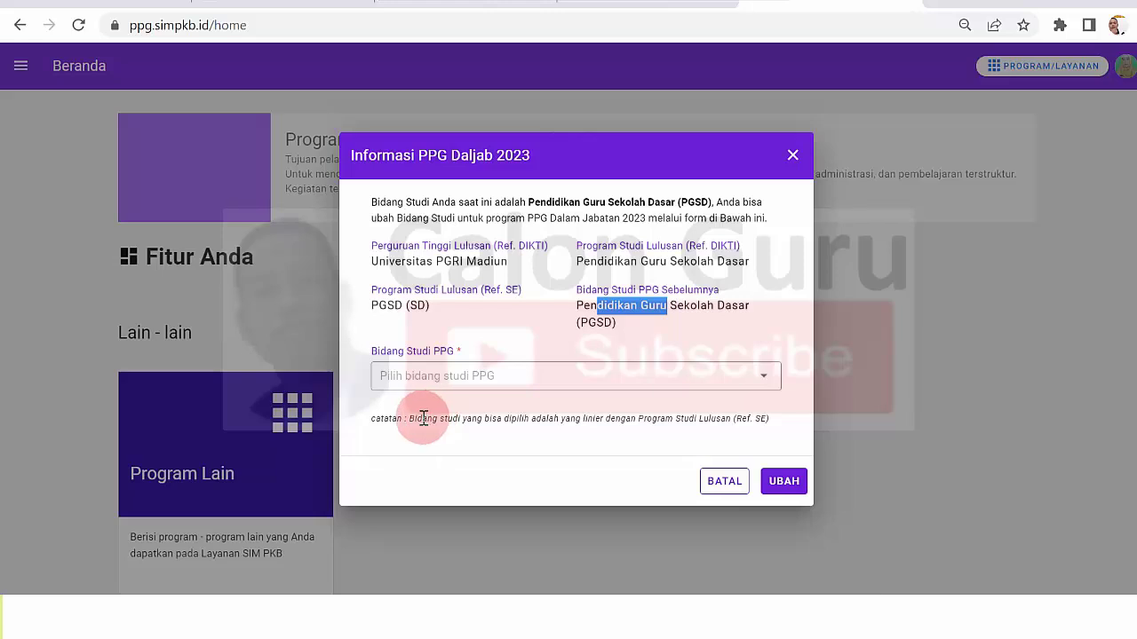
pyautogui.moveTo(423, 419); pyautogui.dragTo(613, 418)
pyautogui.click(612, 419)
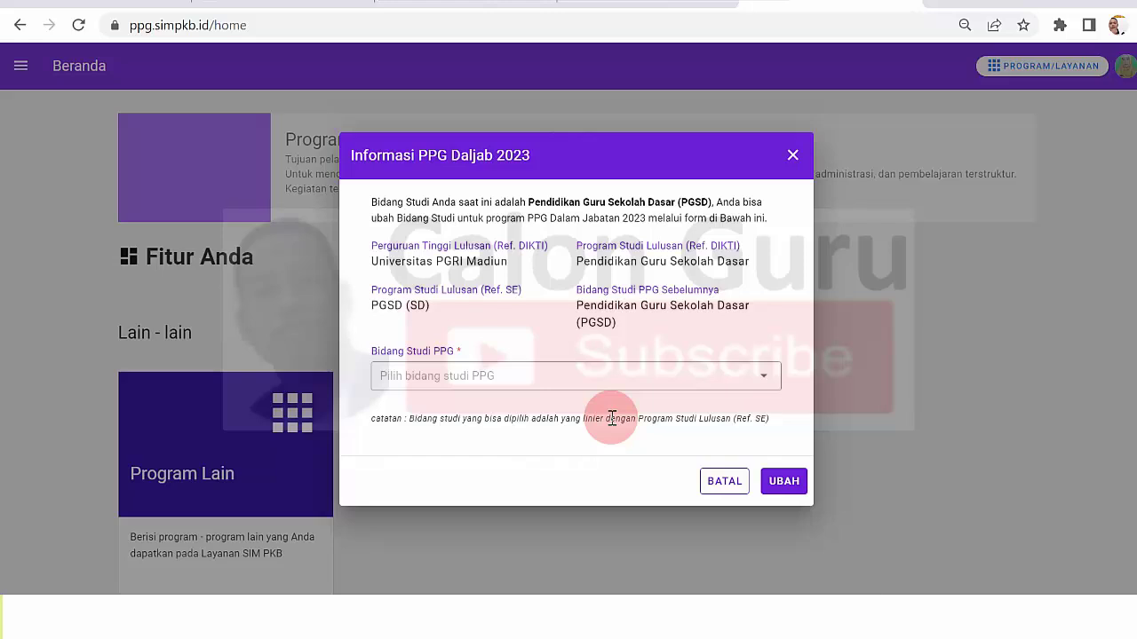
# Set the Bidang Studi PPG to Pendidikan Guru Sekolah Dasar (PGSD) *(Nomenklatur Baru).
pyautogui.click(635, 375)
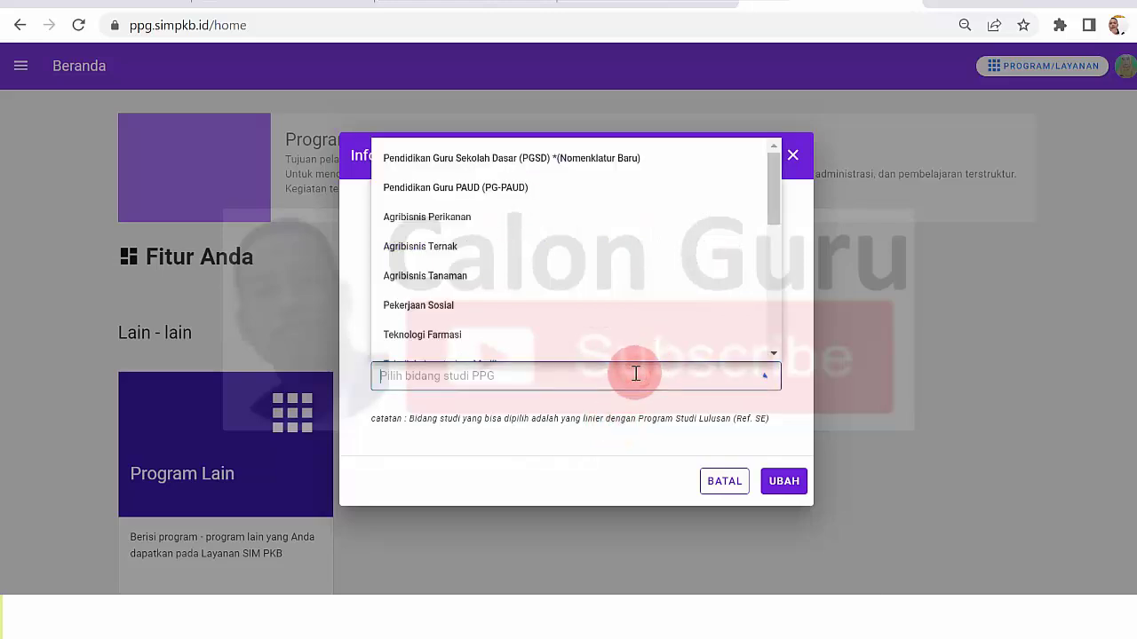
pyautogui.click(561, 166)
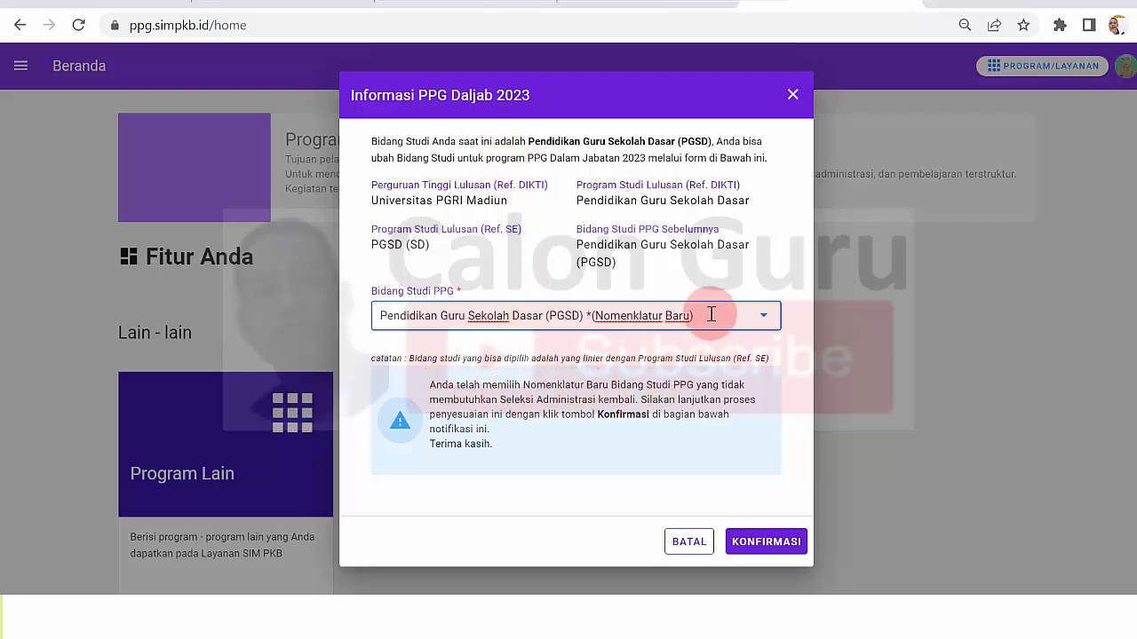
pyautogui.moveTo(711, 314); pyautogui.dragTo(355, 300)
pyautogui.click(330, 302)
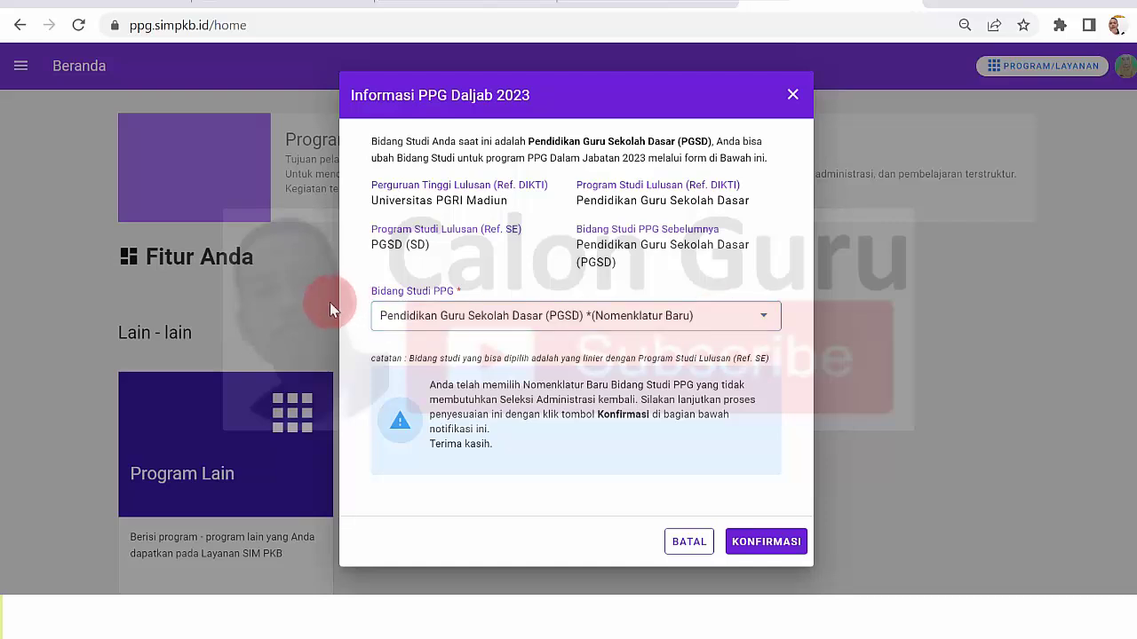
# Try Kehutanan as the Bidang Studi PPG and read the notice about the Seleksi Administrasi process.
pyautogui.click(729, 315)
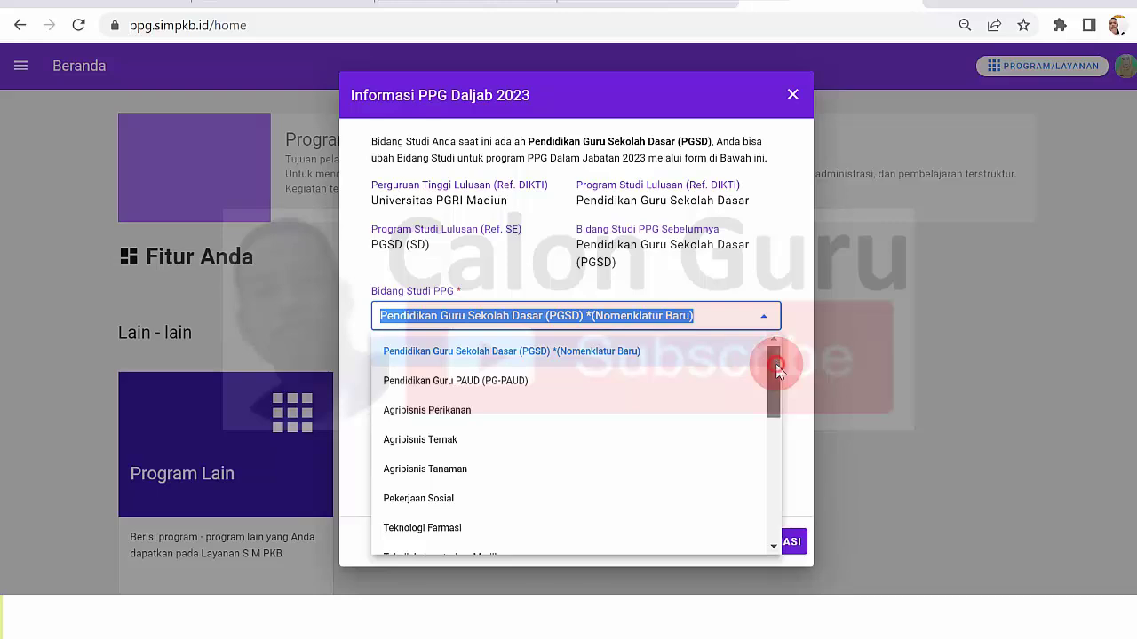
pyautogui.moveTo(778, 372); pyautogui.dragTo(782, 490)
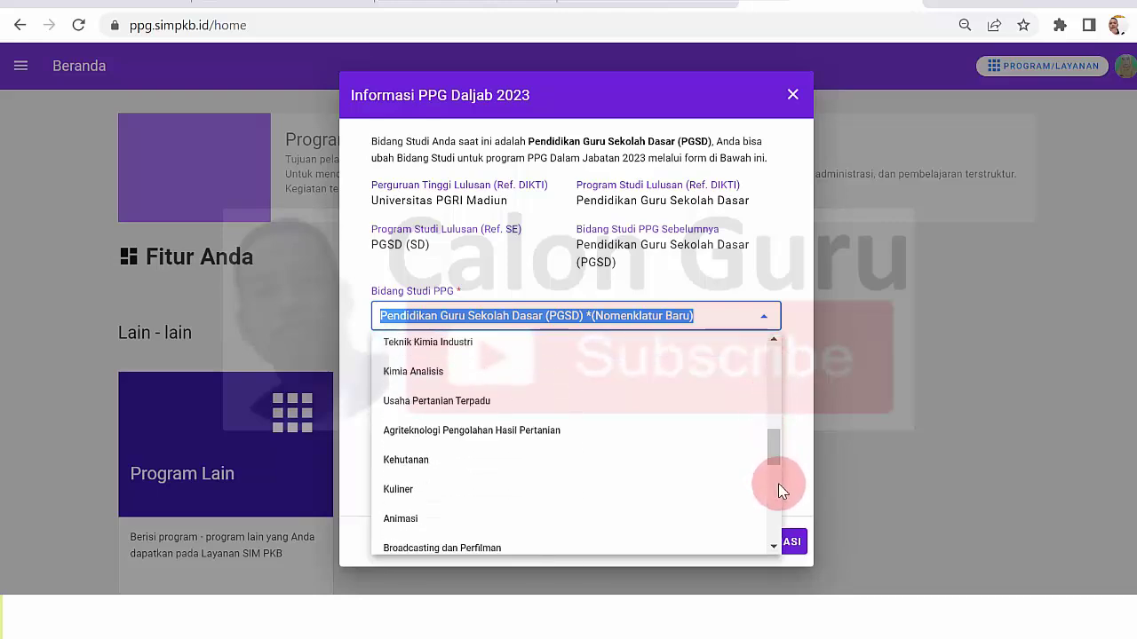
pyautogui.click(522, 463)
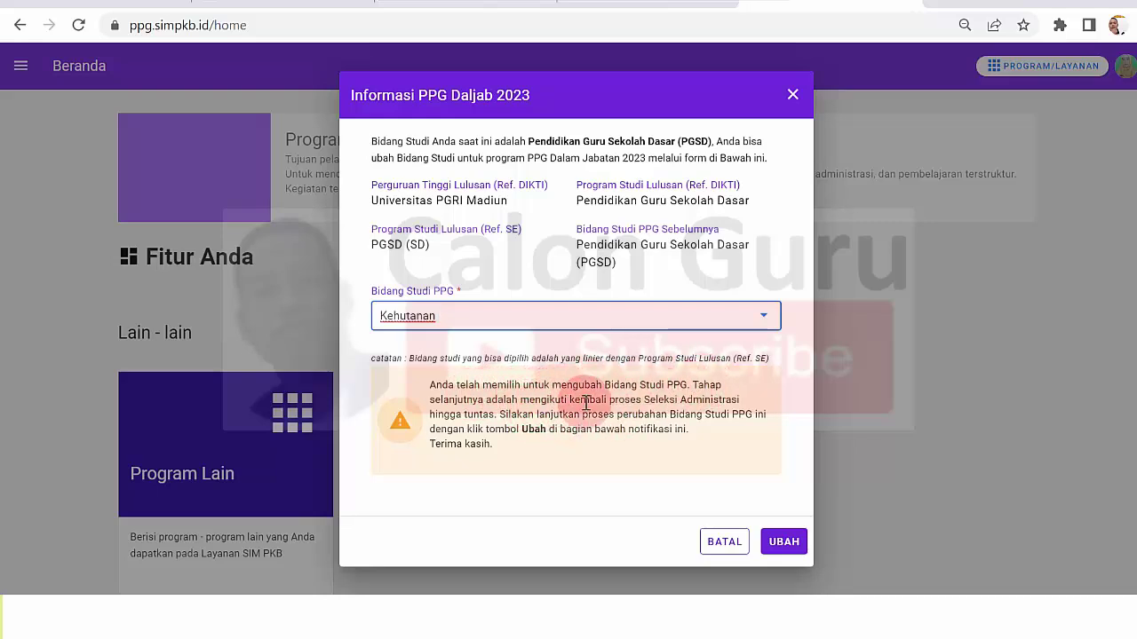
pyautogui.moveTo(615, 400); pyautogui.dragTo(482, 414)
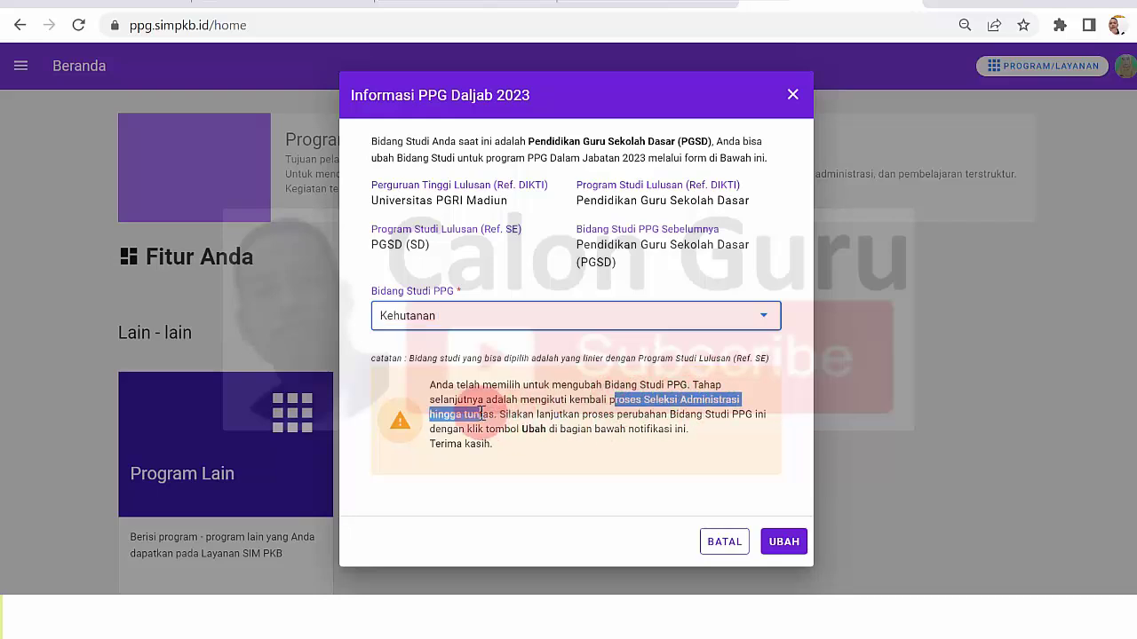
pyautogui.click(526, 411)
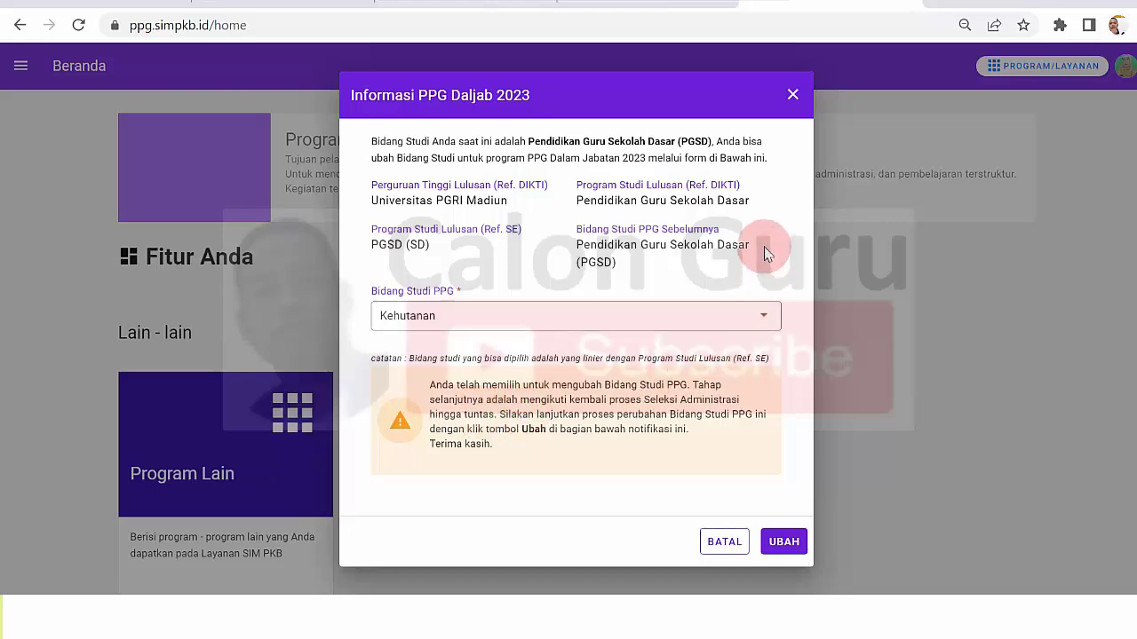
# Try to clear Kehutanan from the Bidang Studi PPG and cancel the change form.
pyautogui.doubleClick(556, 319)
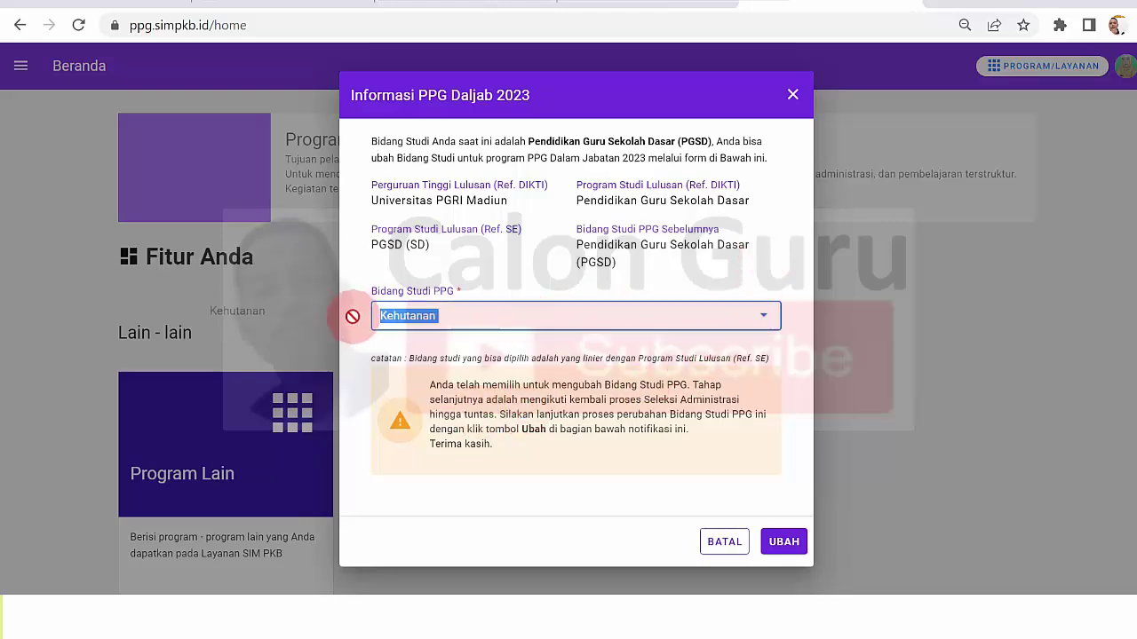
pyautogui.press('BackSpace')
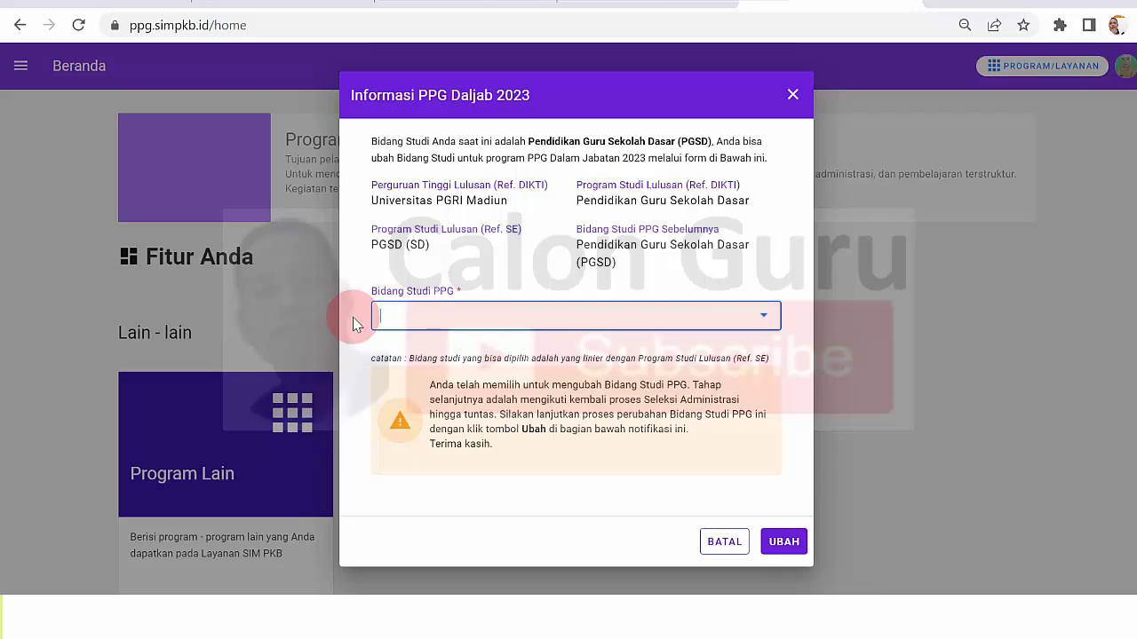
pyautogui.click(774, 235)
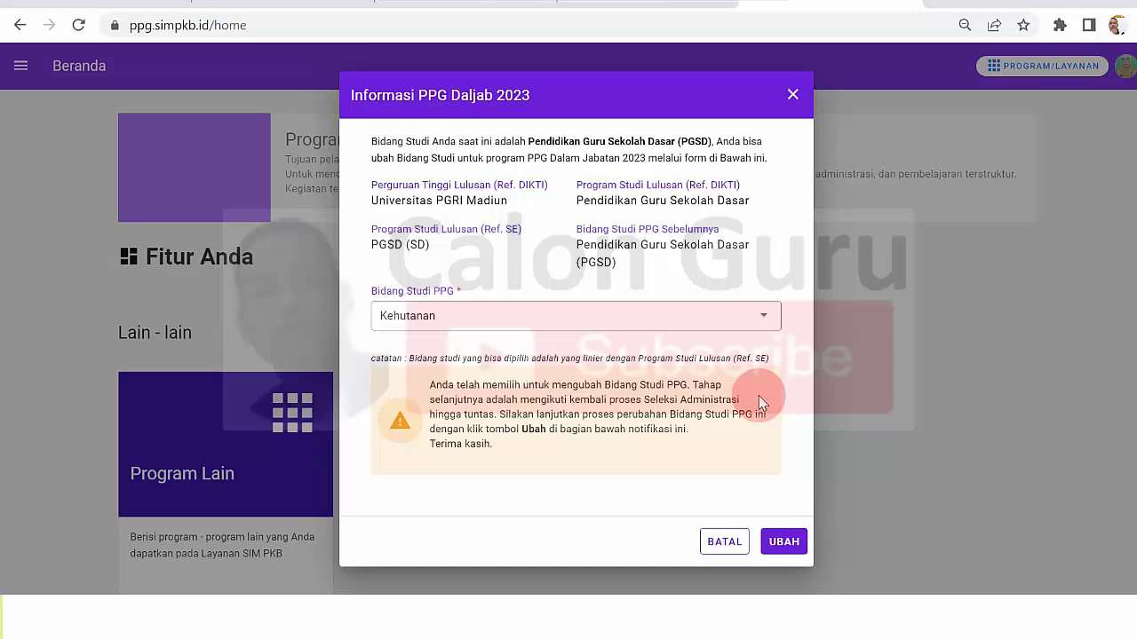
pyautogui.click(711, 540)
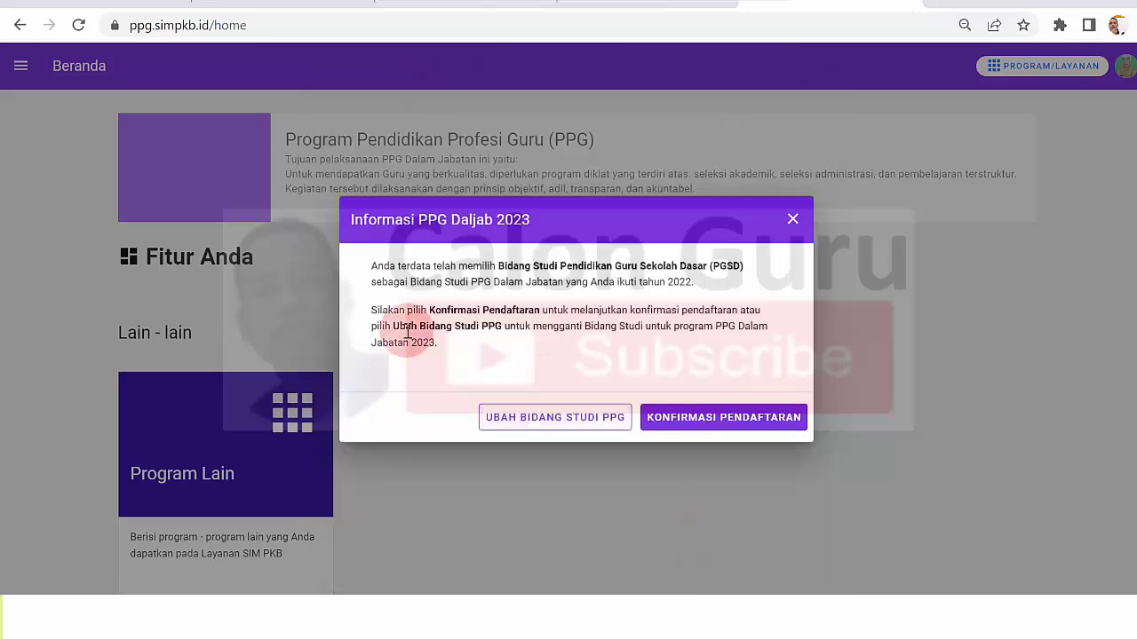
# Reopen the Bidang Studi PPG change form and select Pendidikan Guru Sekolah Dasar (PGSD) *(Nomenklatur Baru).
pyautogui.click(539, 419)
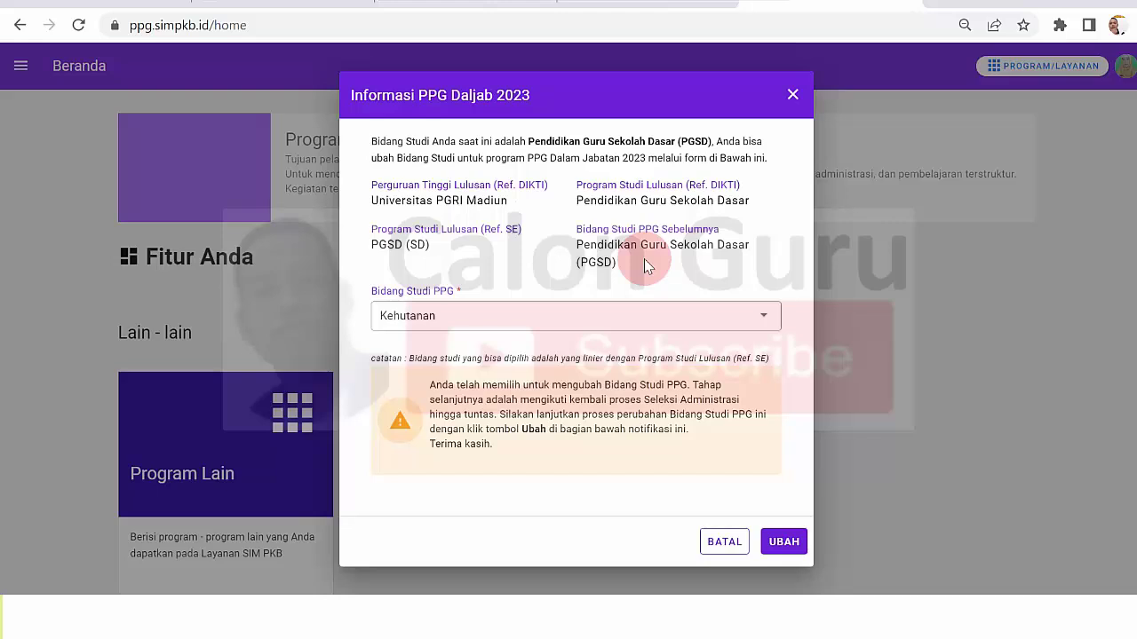
pyautogui.click(731, 310)
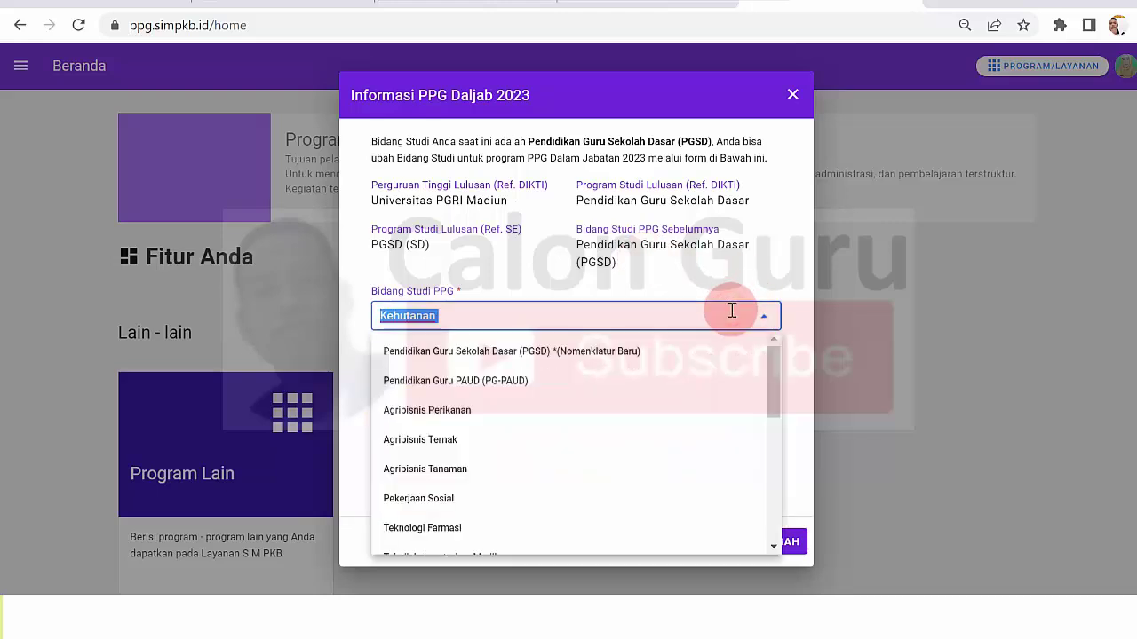
pyautogui.click(600, 349)
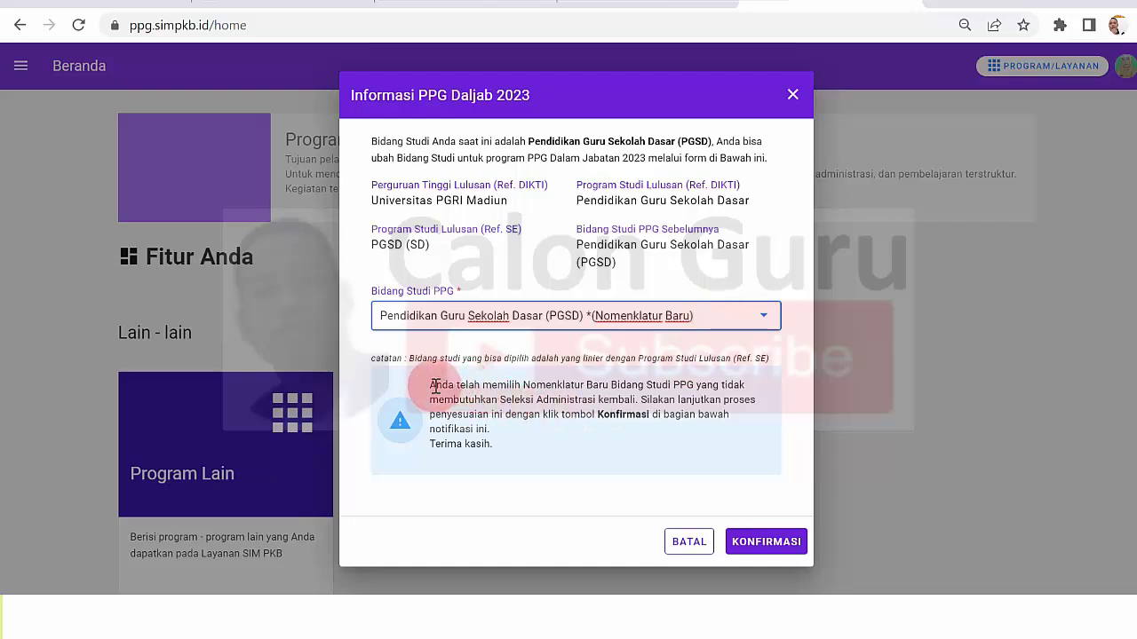
# Read the notice about the new nomenclature and Seleksi Administrasi, and confirm the Bidang Studi PPG adjustment.
pyautogui.moveTo(435, 386); pyautogui.dragTo(722, 401)
pyautogui.click(728, 401)
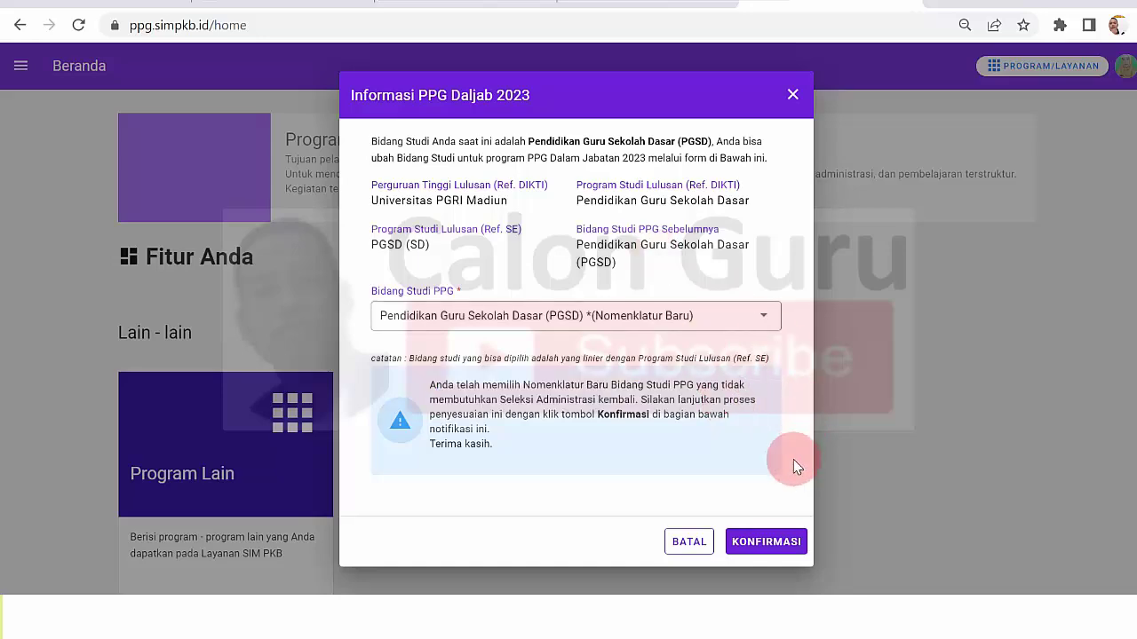
pyautogui.click(790, 542)
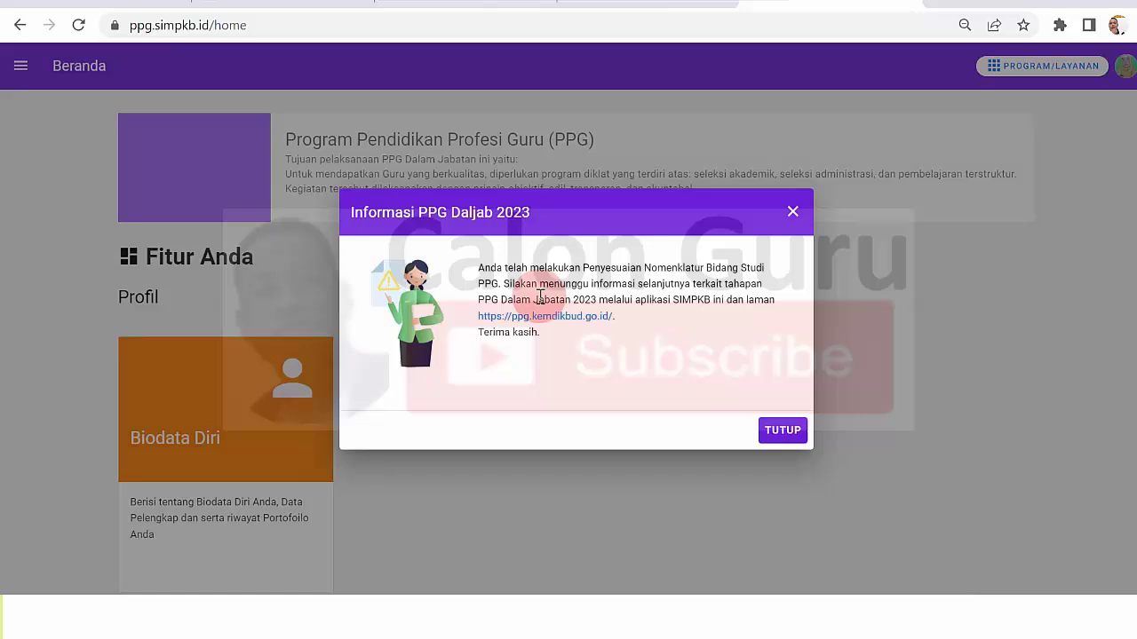
# Read the Informasi PPG Daljab 2023 message about the nomenclature adjustment and close it.
pyautogui.click(490, 239)
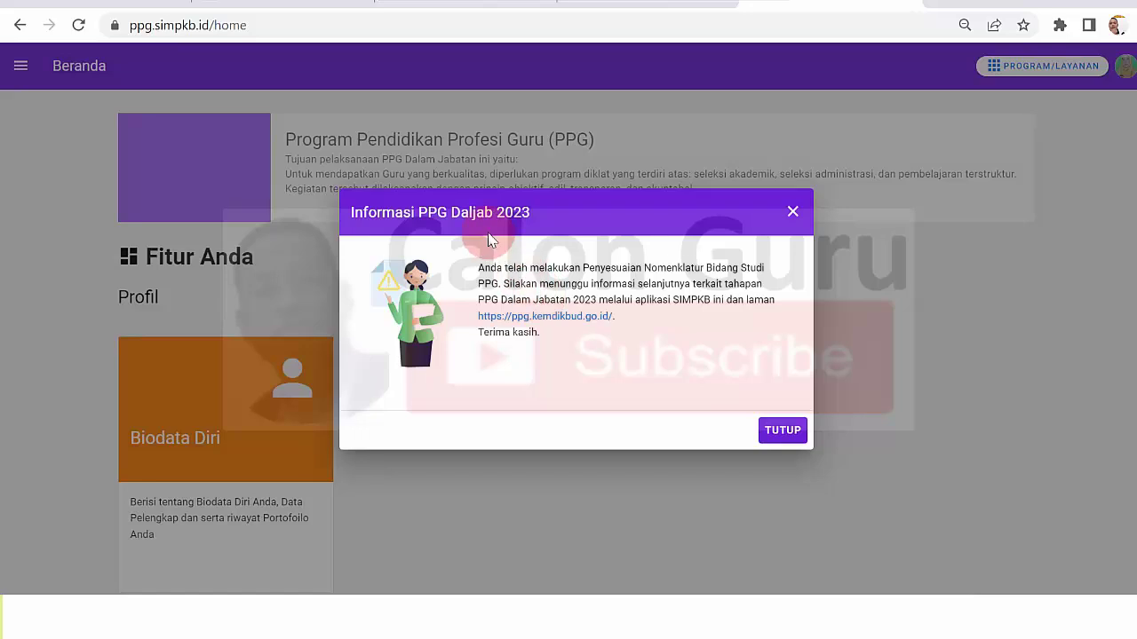
pyautogui.click(355, 213)
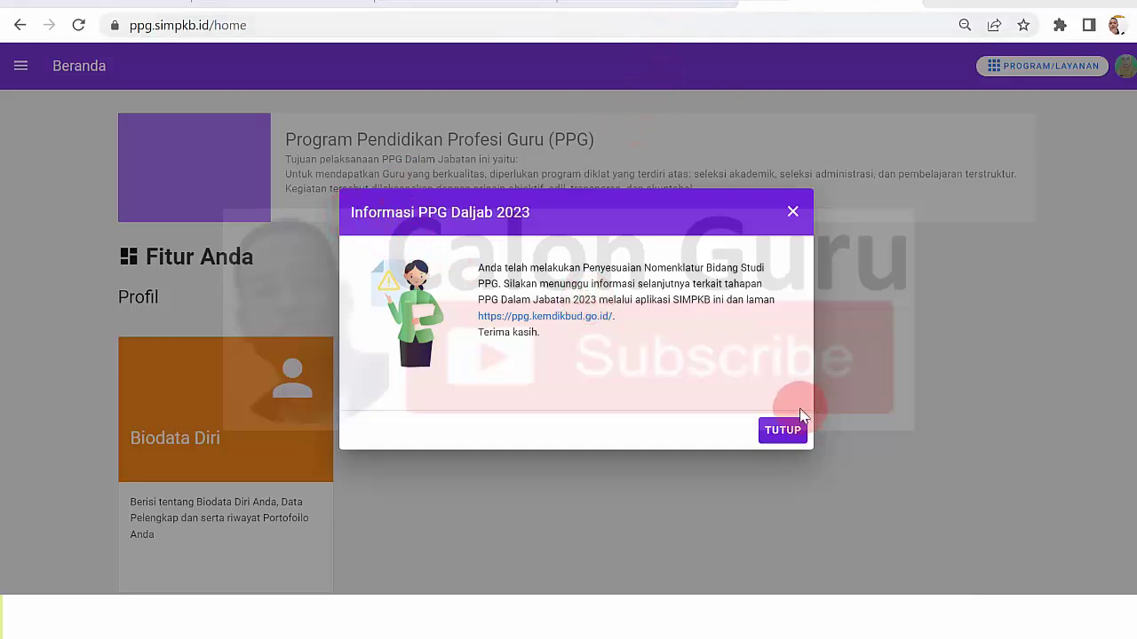
pyautogui.click(780, 429)
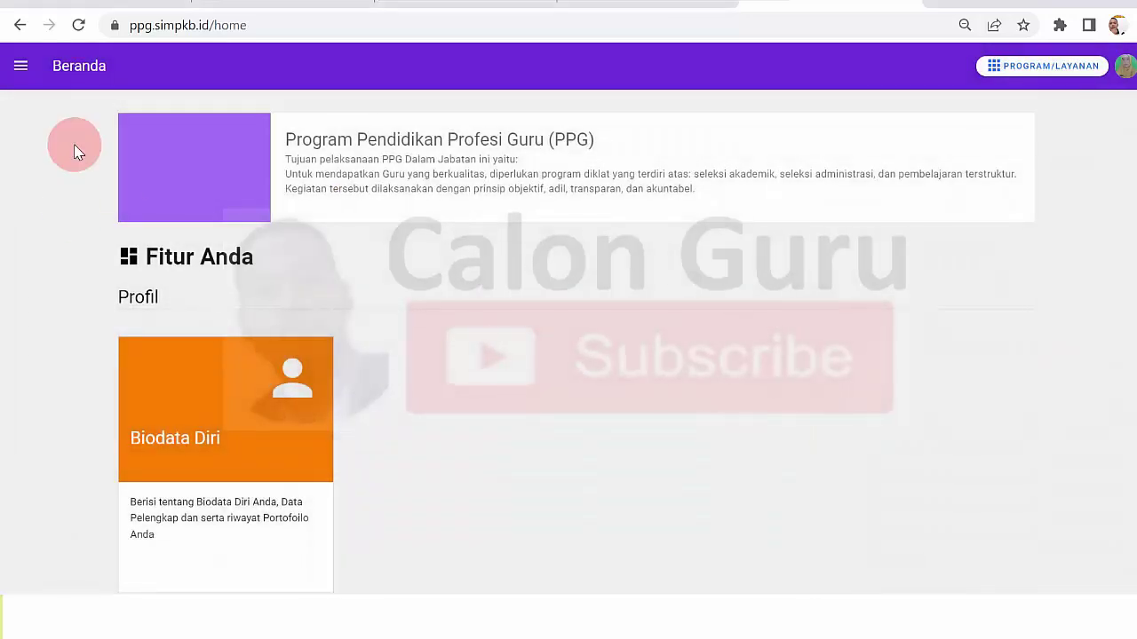
# Reload the home page and open Biodata Diri after dismissing the information notice.
pyautogui.click(78, 25)
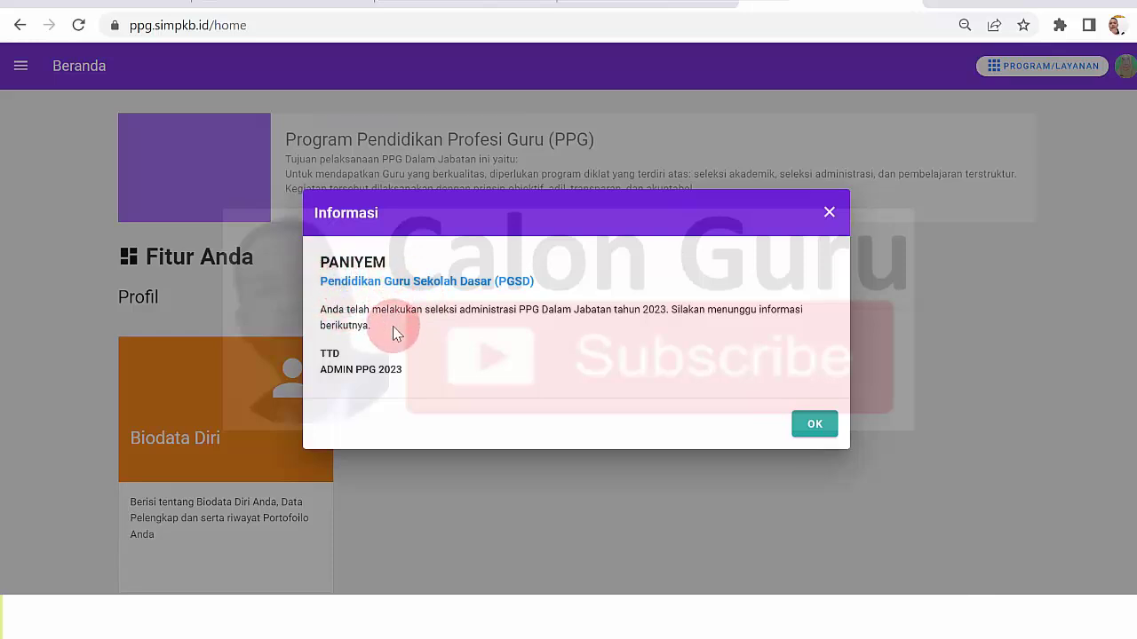
pyautogui.click(827, 213)
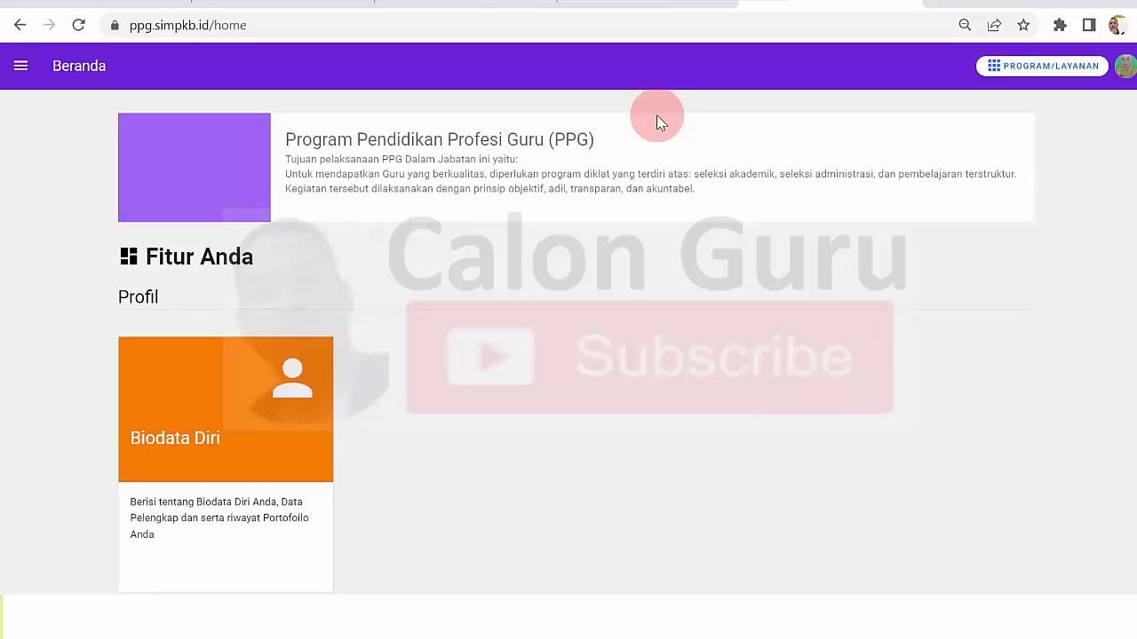
pyautogui.click(221, 439)
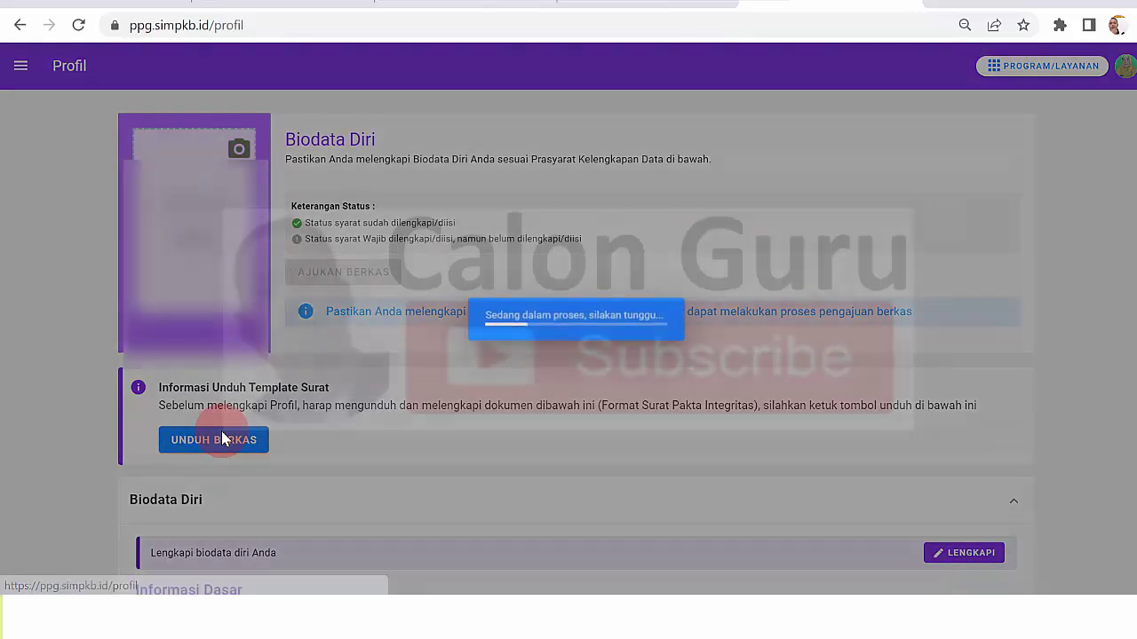